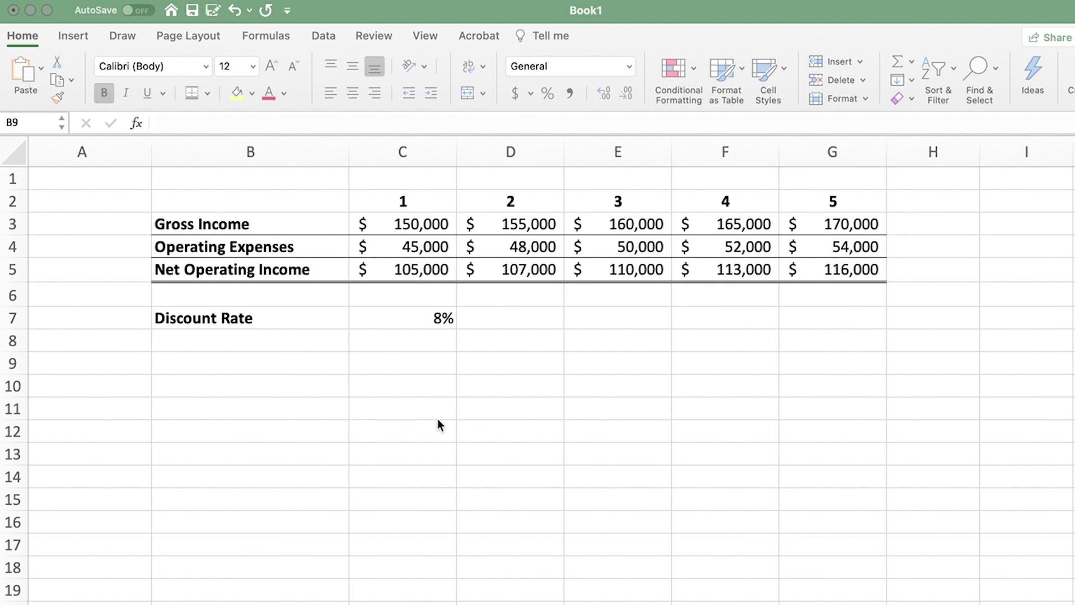
# Label cell B9 "Present Value" below the discount rate
pyautogui.click(236, 368)
pyautogui.write('Present Value')
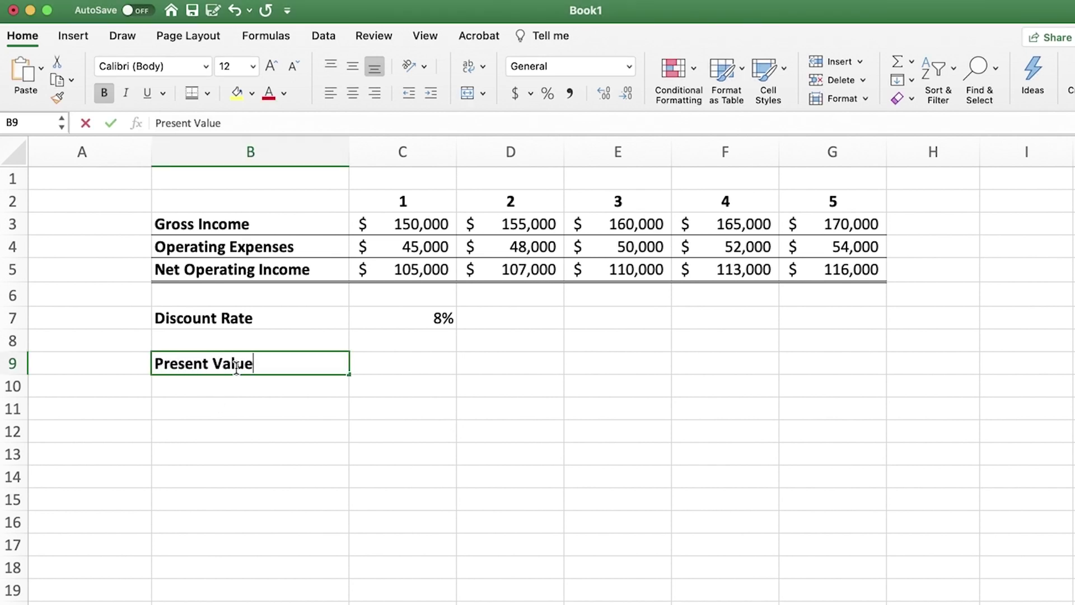
pyautogui.press('Tab')
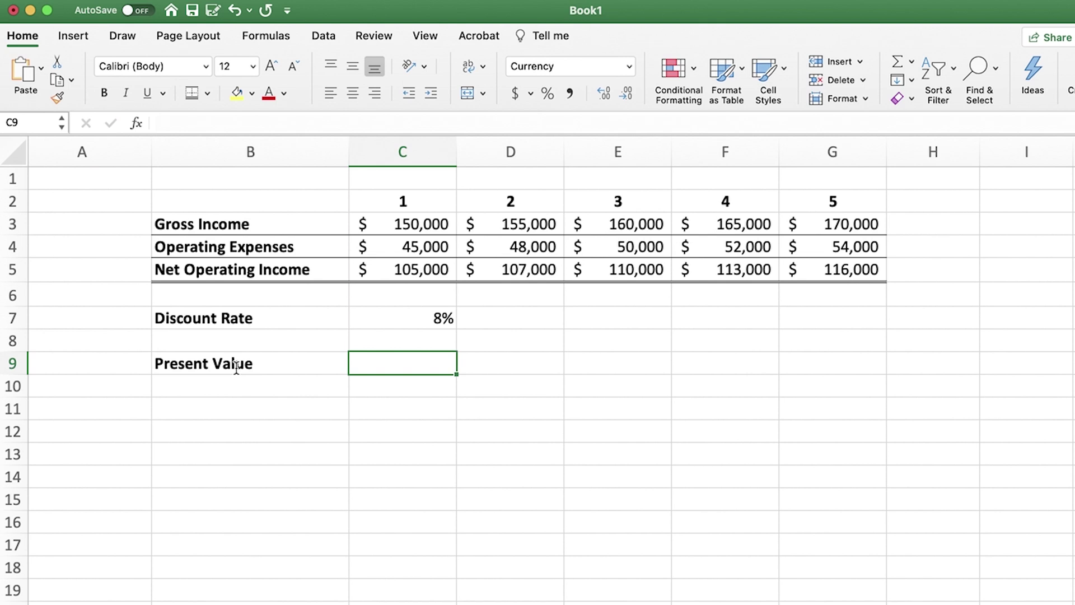
# Calculate the first year's present value in C9 with =PV(C7,C2,,C5), leaving the payment argument empty
pyautogui.write('=pv(')
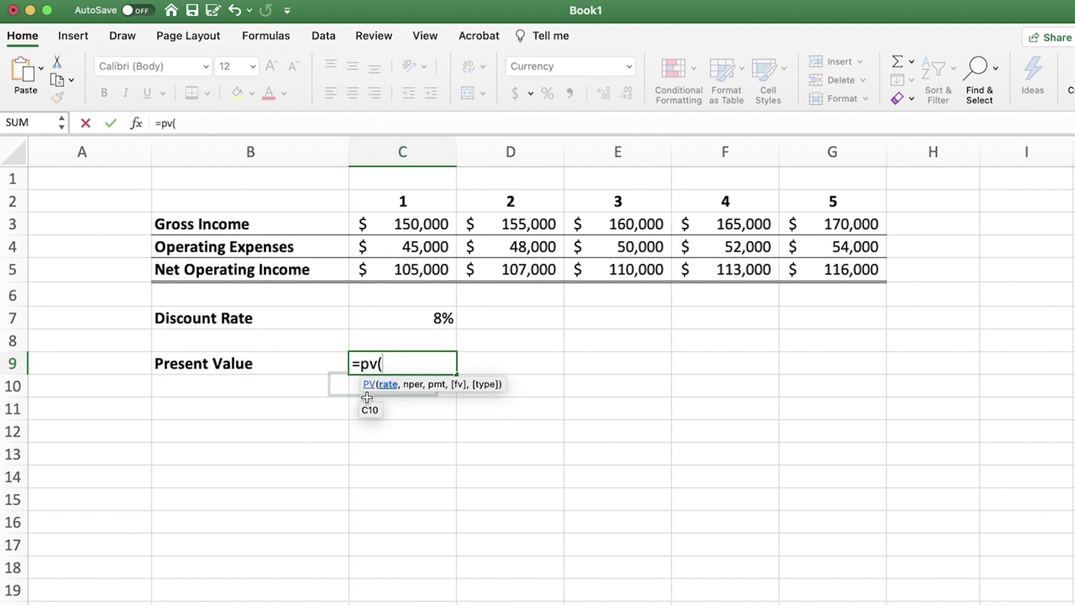
pyautogui.click(433, 322)
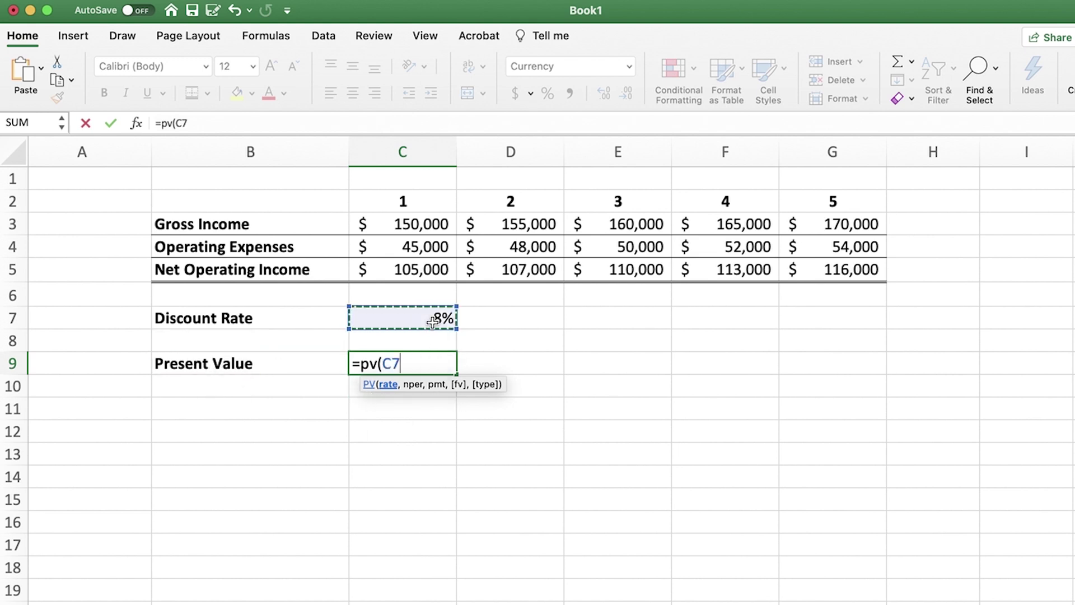
pyautogui.write(',')
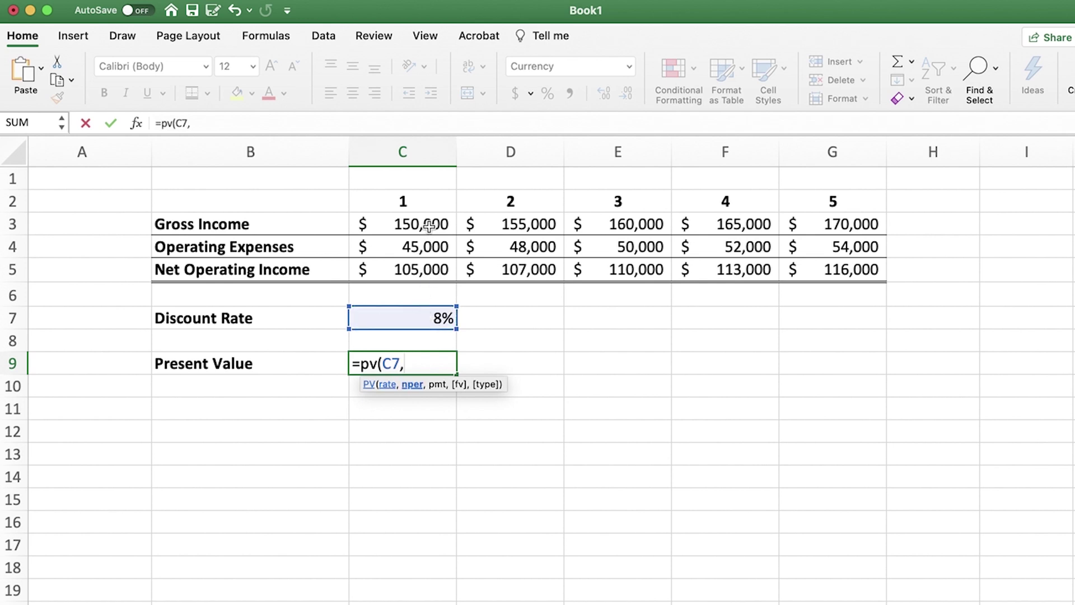
pyautogui.click(419, 203)
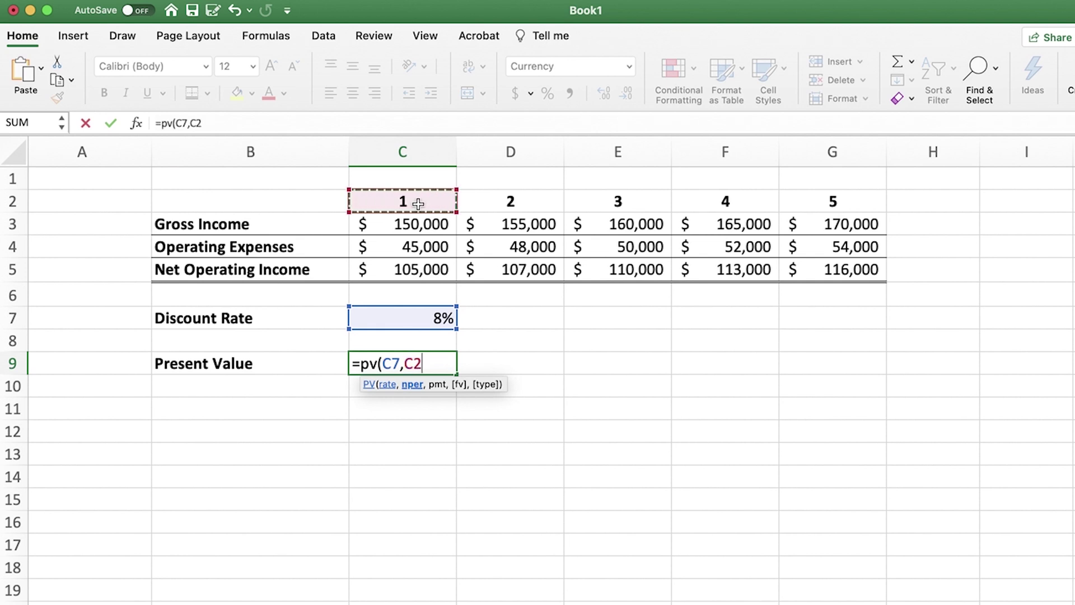
pyautogui.write(',')
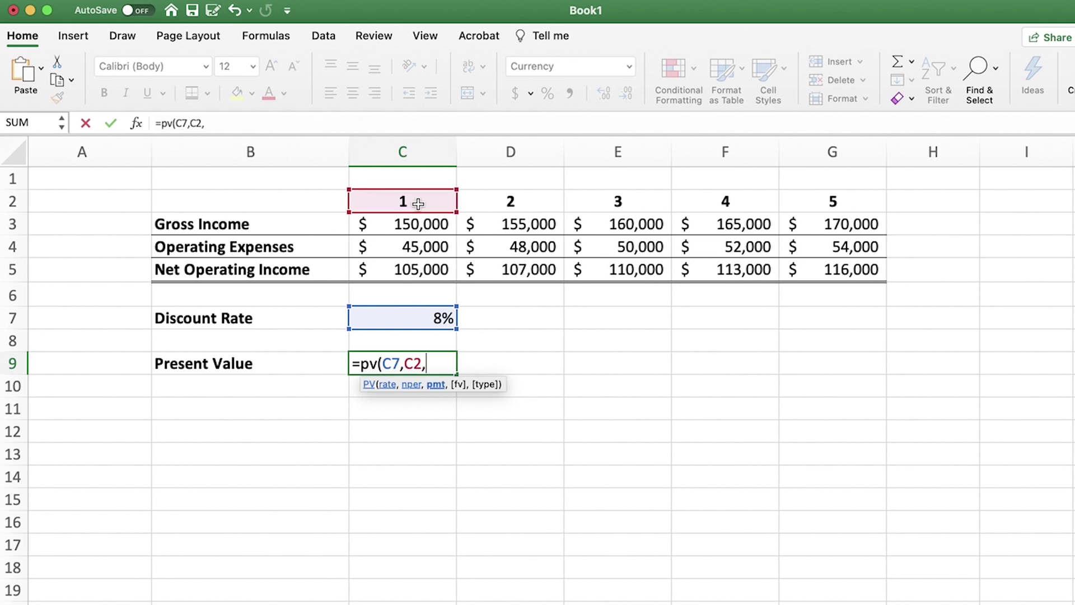
pyautogui.write(',')
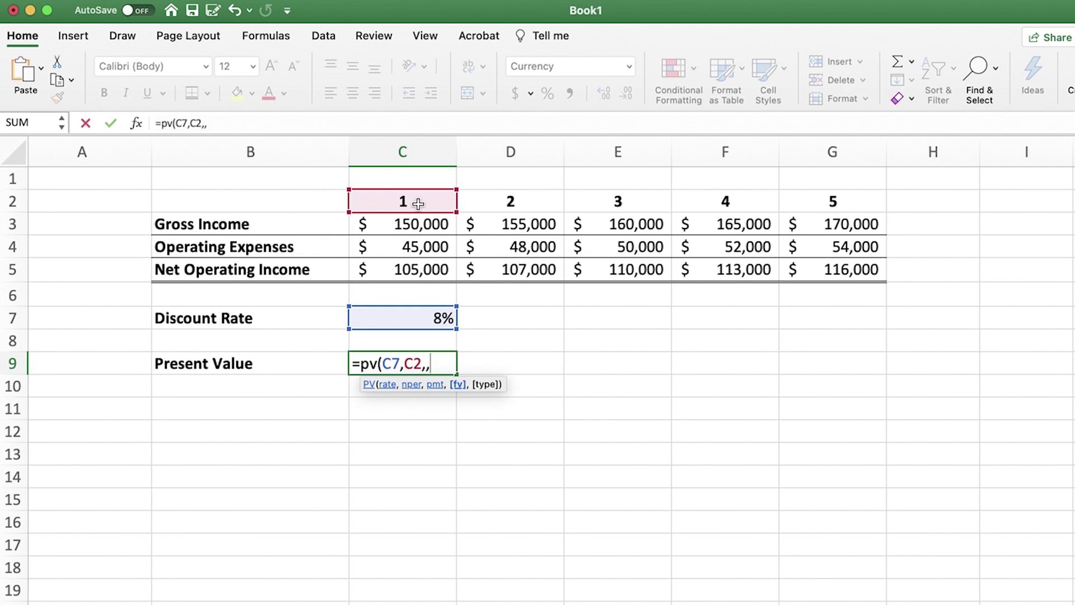
pyautogui.click(396, 273)
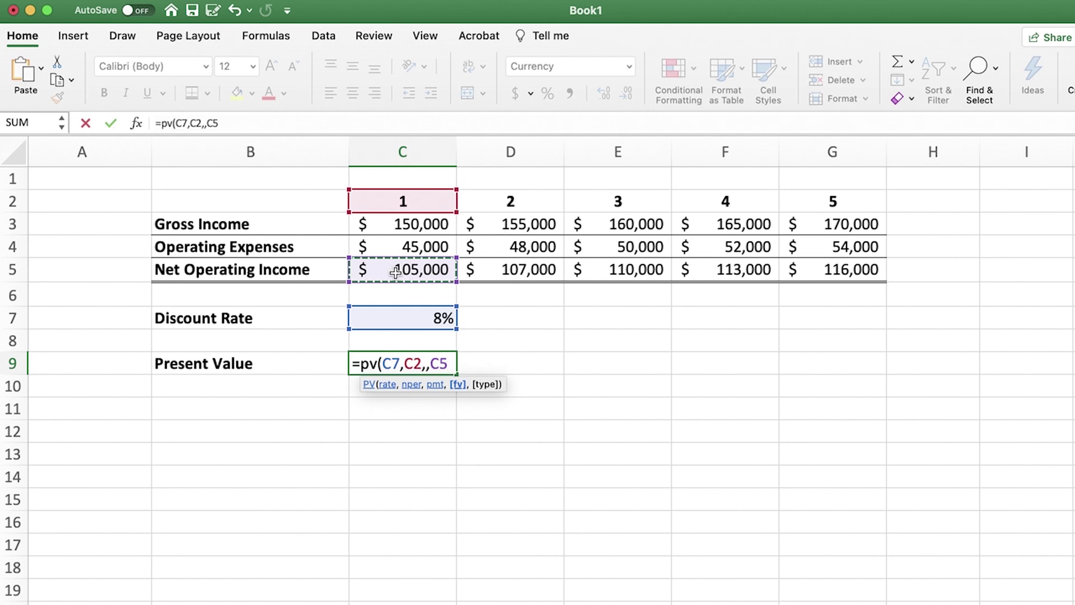
pyautogui.write(')')
pyautogui.press('Return')
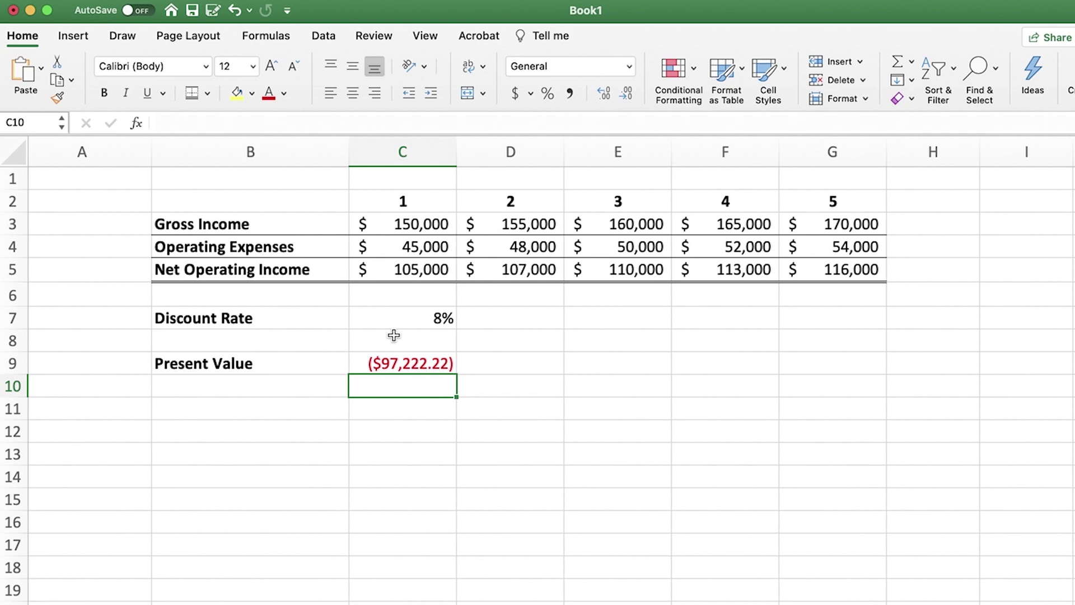
# Negate the present value formula in C9 so it reads =-PV(C7,C2,,C5)
pyautogui.press('Up')
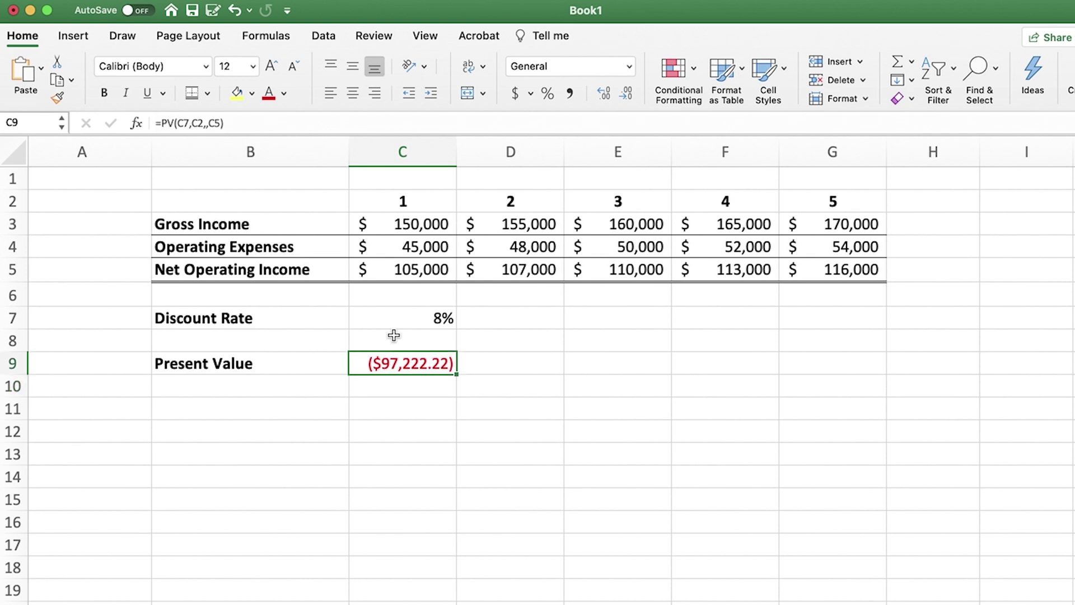
pyautogui.click(163, 123)
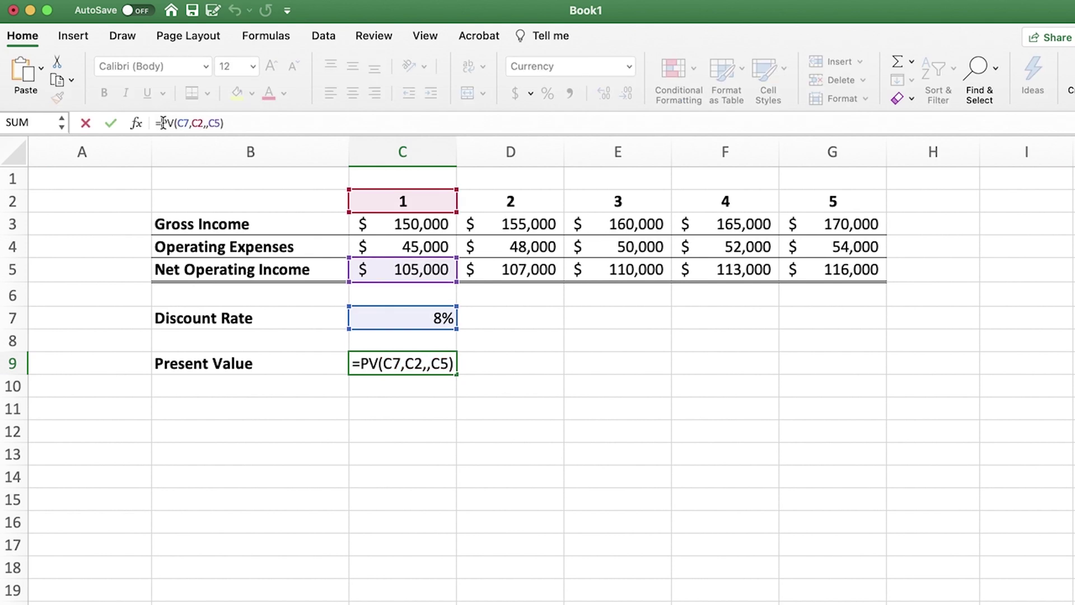
pyautogui.write('-')
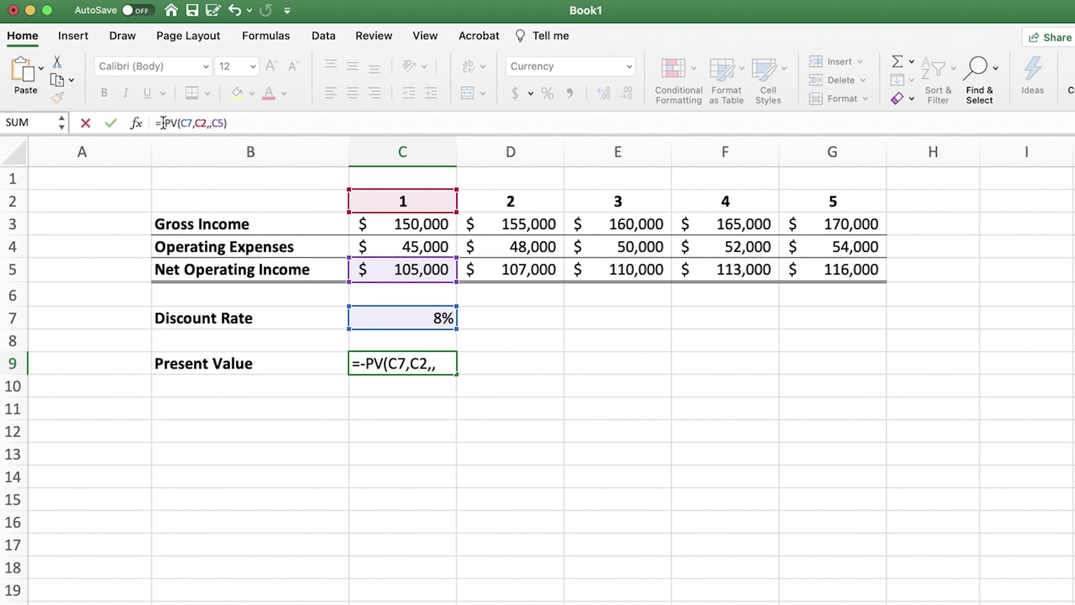
pyautogui.press('Return')
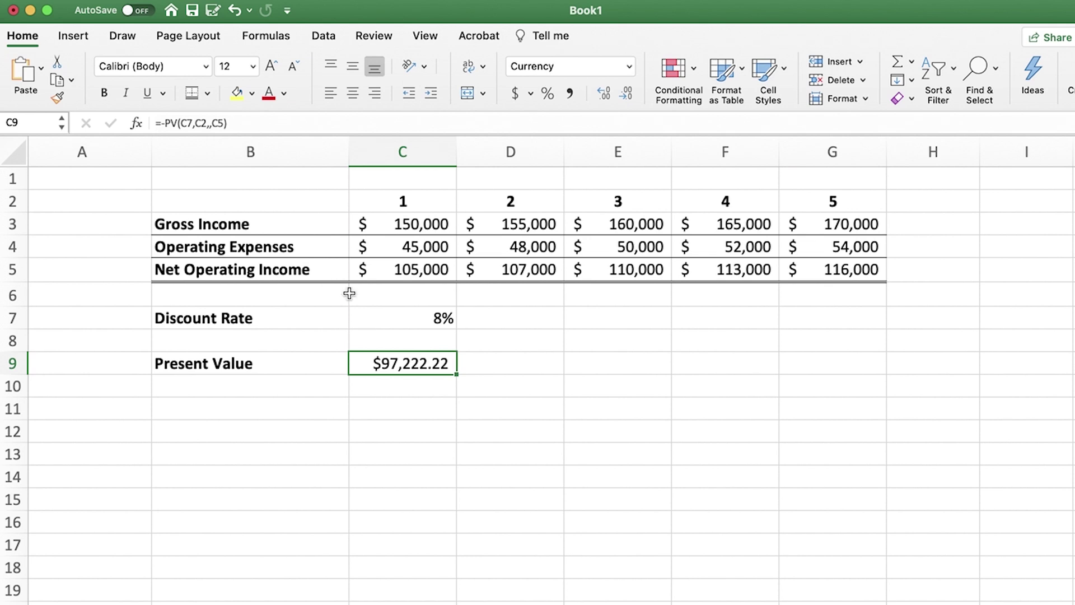
# Make the discount rate's column reference absolute in the C9 formula, giving =-PV($C7,C2,,C5)
pyautogui.click(182, 123)
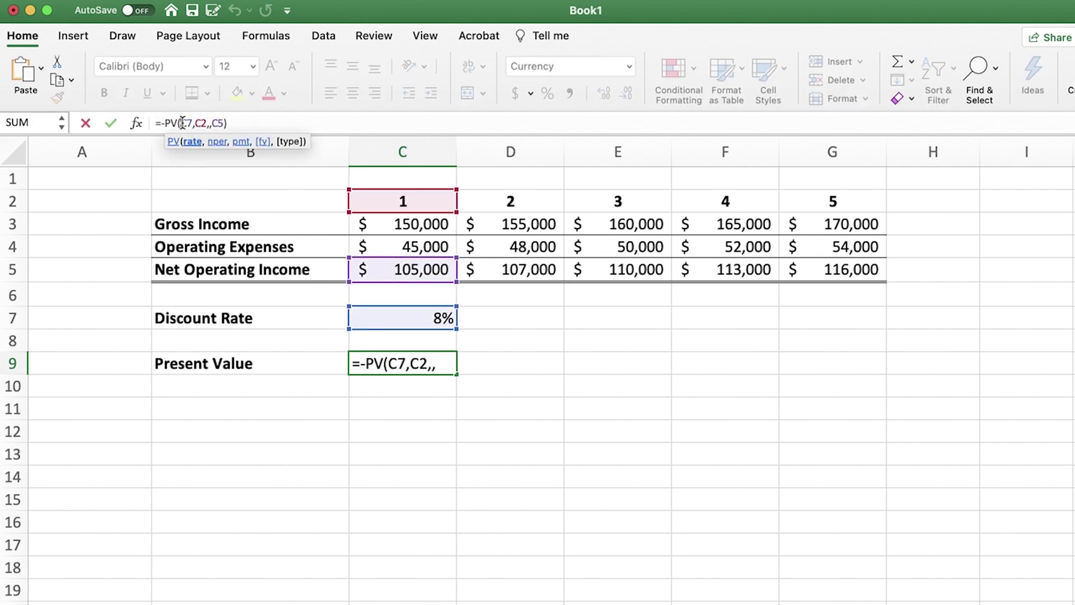
pyautogui.write('$')
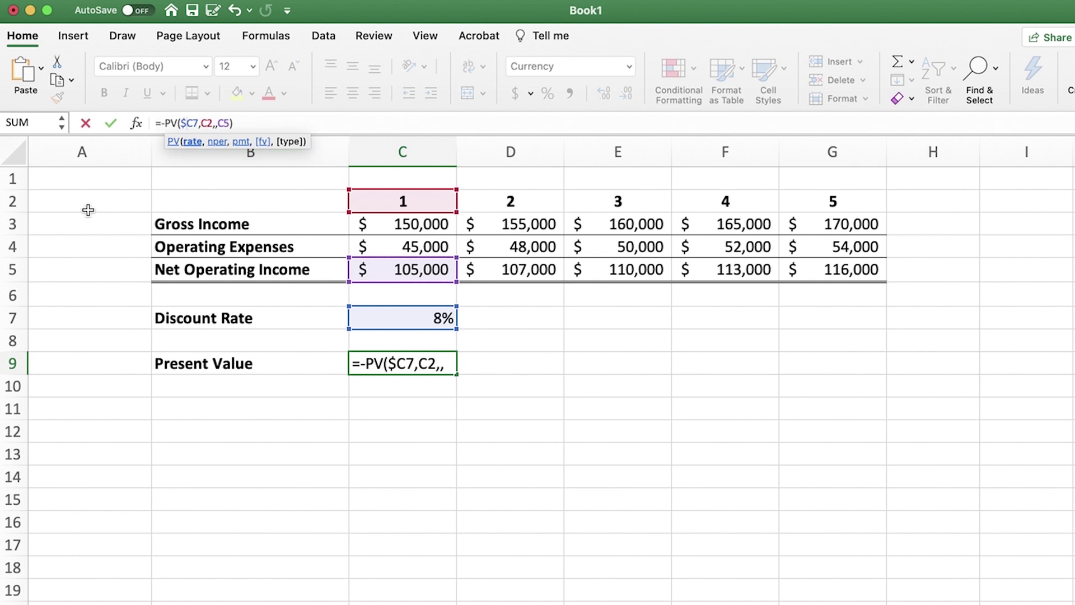
pyautogui.press('Return')
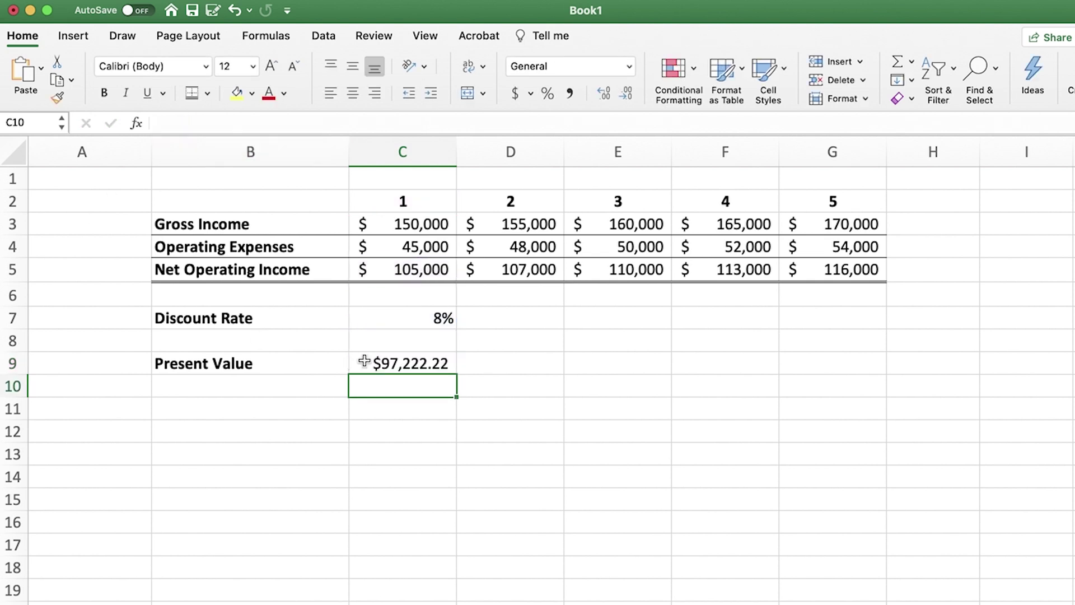
# Fill the present value formula from C9 across to G9 for all five years
pyautogui.click(367, 361)
pyautogui.moveTo(456, 373); pyautogui.dragTo(848, 379)
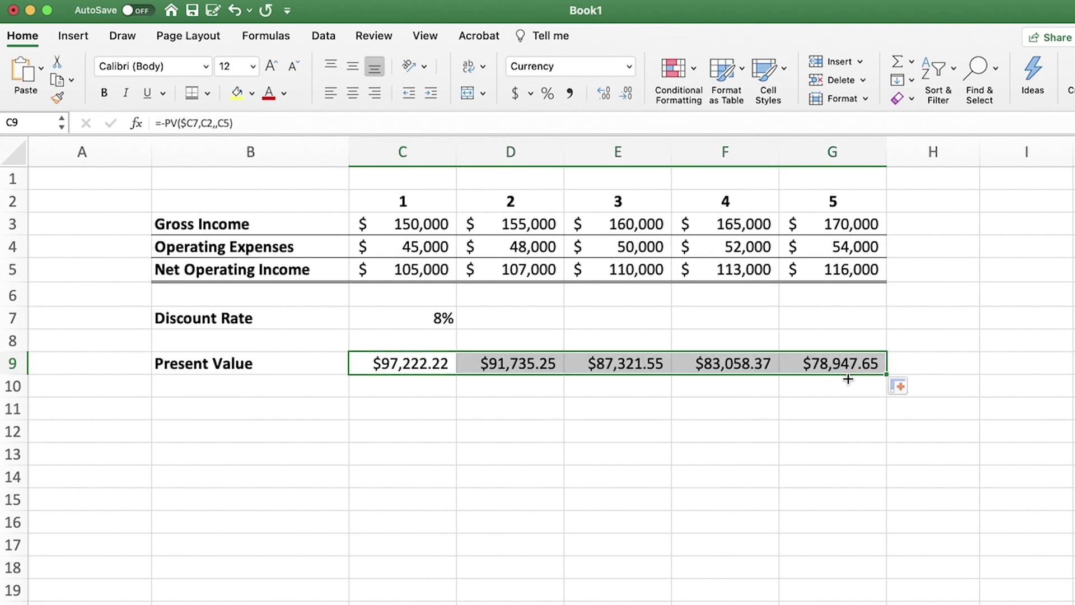
pyautogui.click(803, 403)
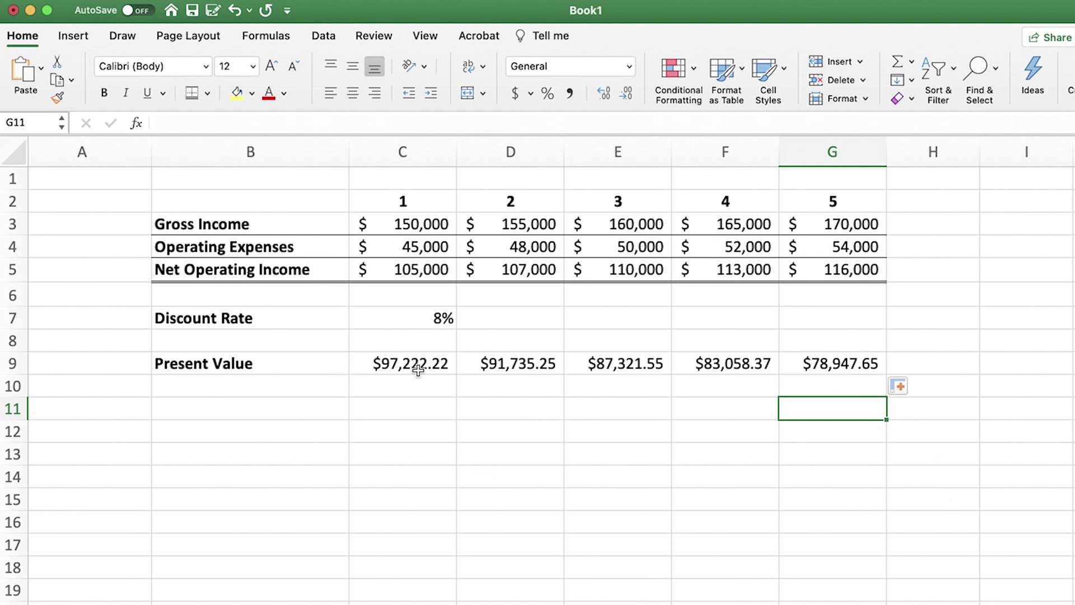
# Try discount rates of 0%, 5% and 10% in C7, and set the rate back to 8%
pyautogui.click(437, 321)
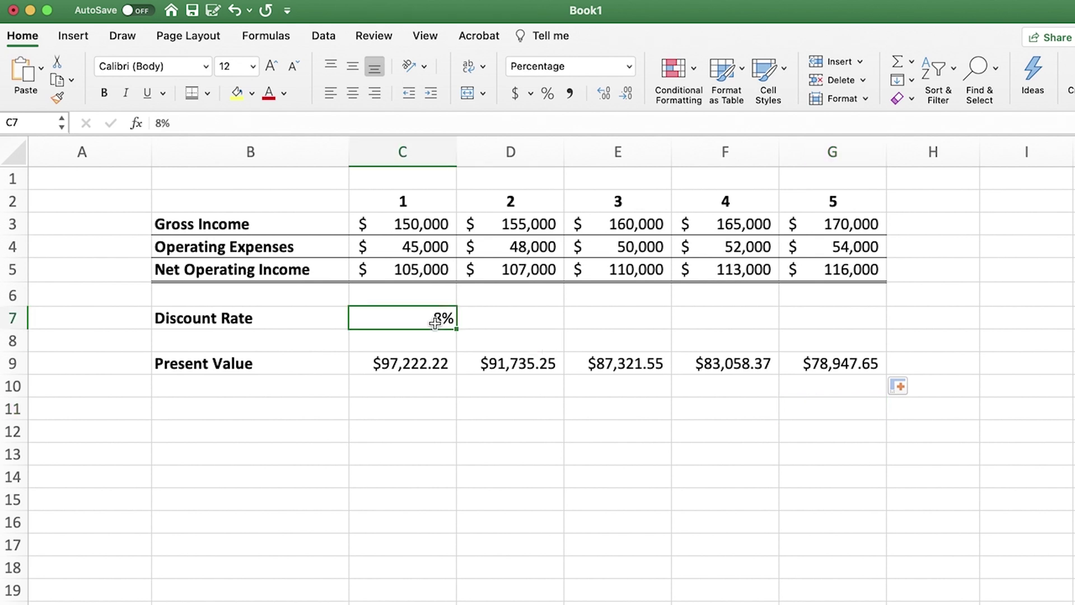
pyautogui.write('0')
pyautogui.press('Return')
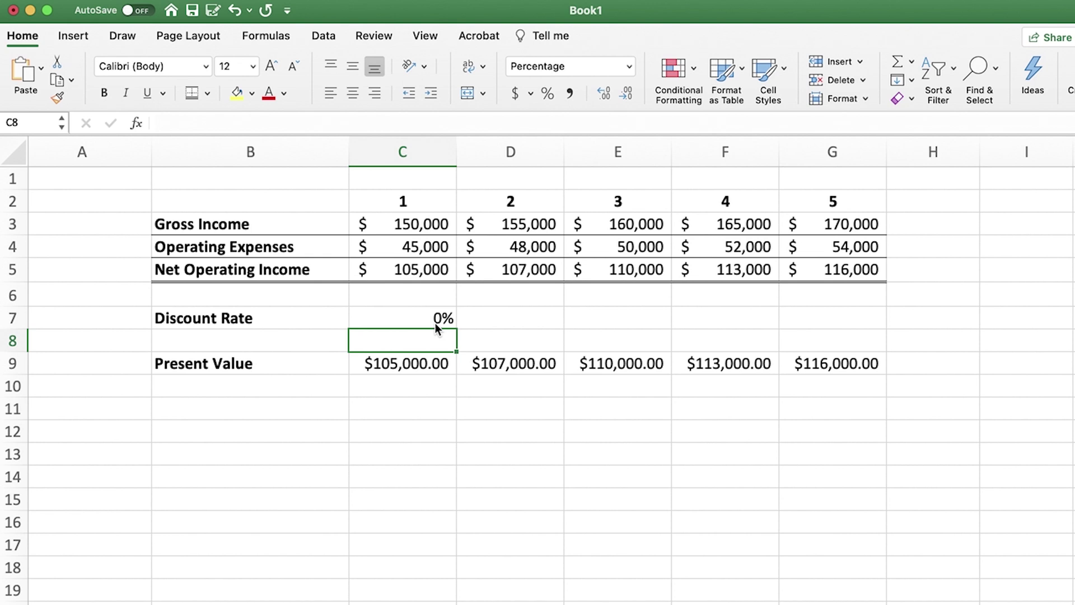
pyautogui.click(436, 325)
pyautogui.write('5')
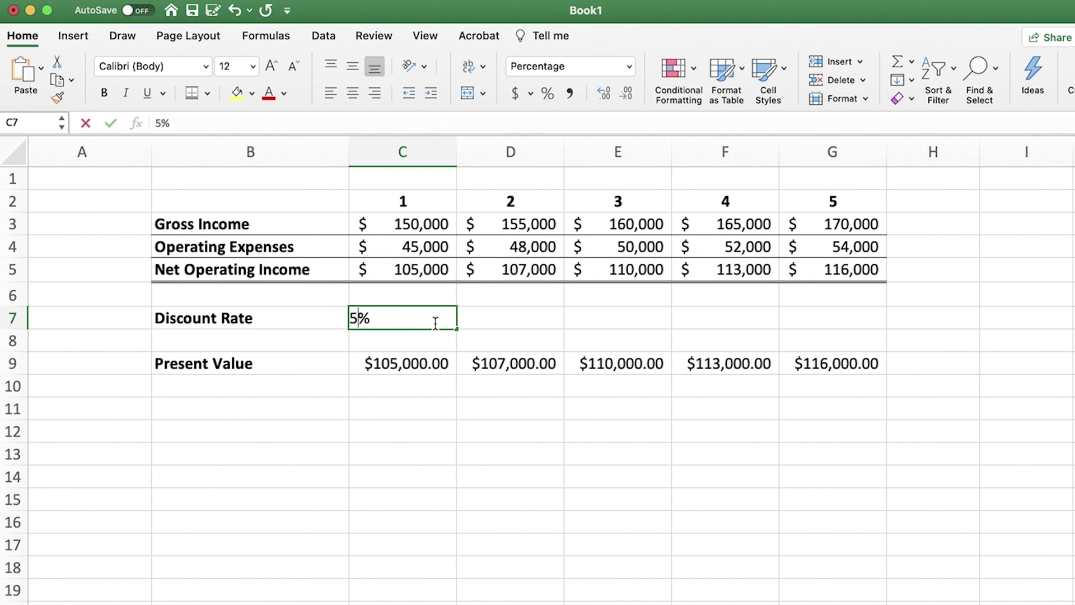
pyautogui.press('Return')
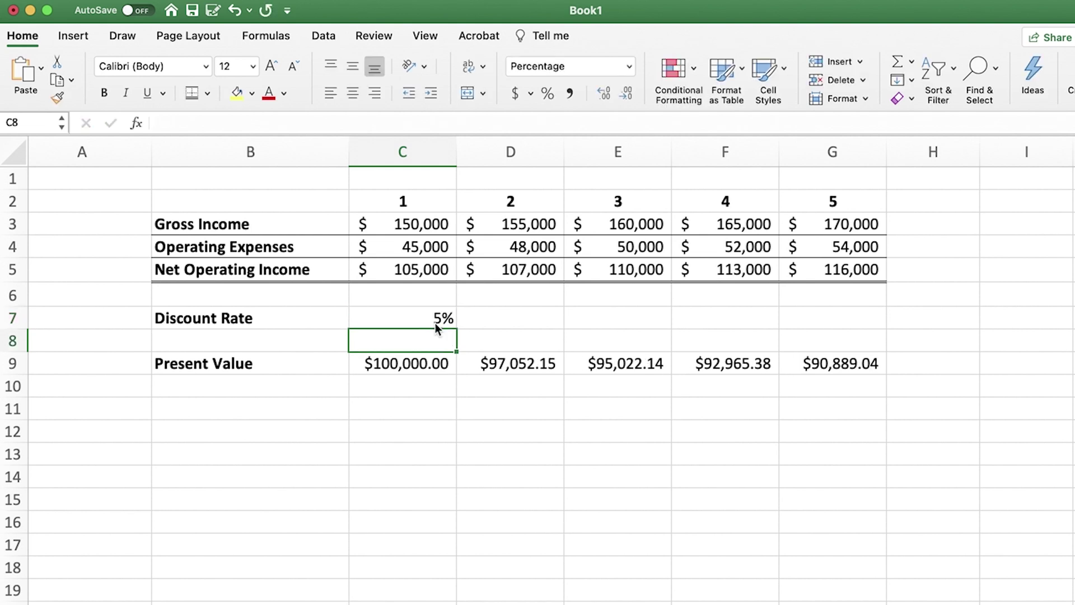
pyautogui.click(435, 323)
pyautogui.write('10')
pyautogui.press('Return')
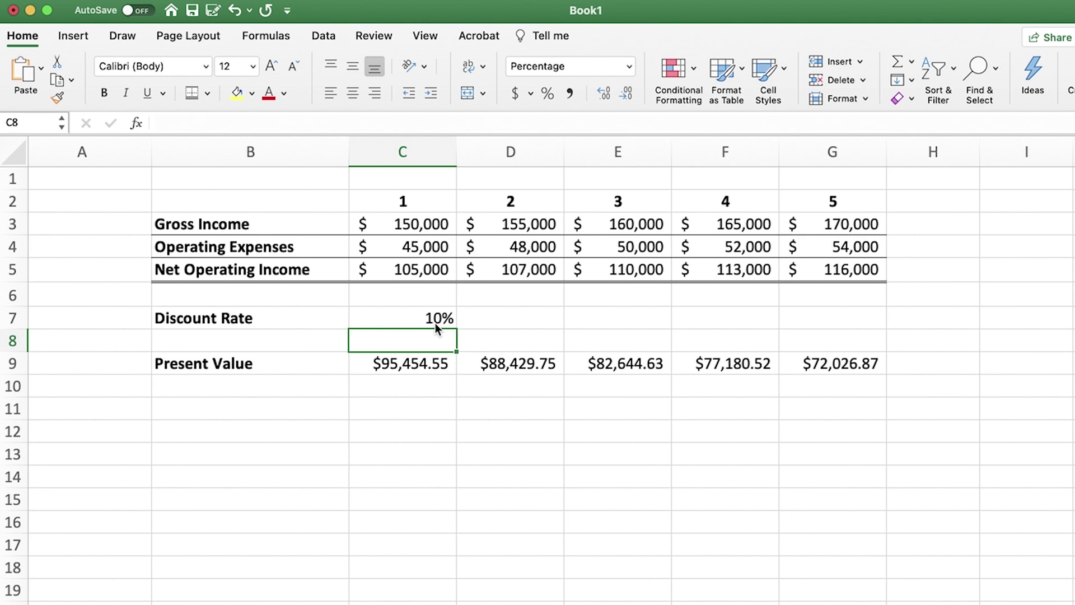
pyautogui.click(436, 324)
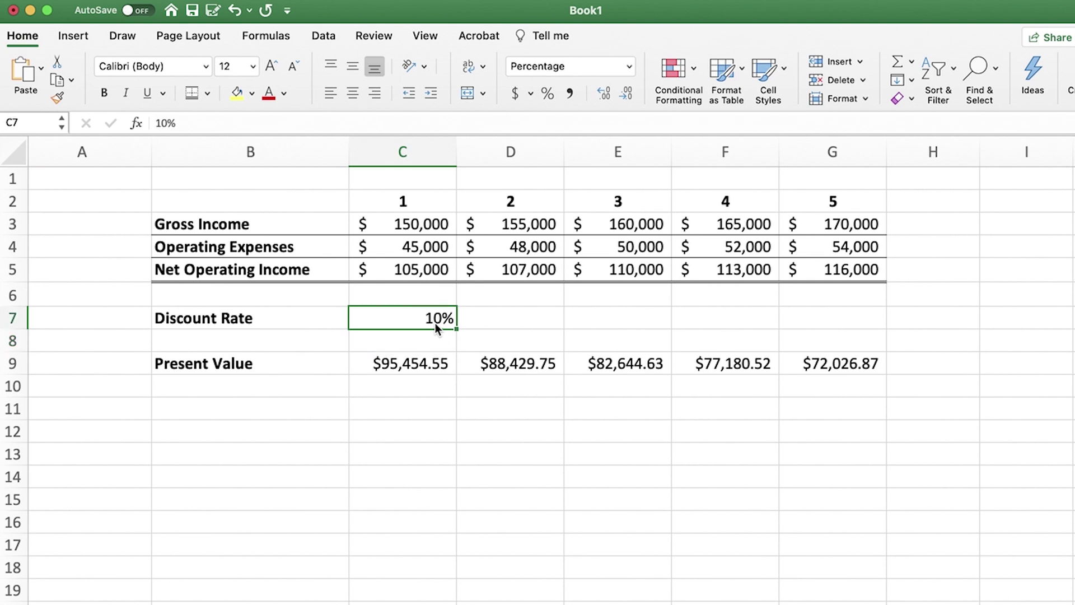
pyautogui.write('8')
pyautogui.press('Return')
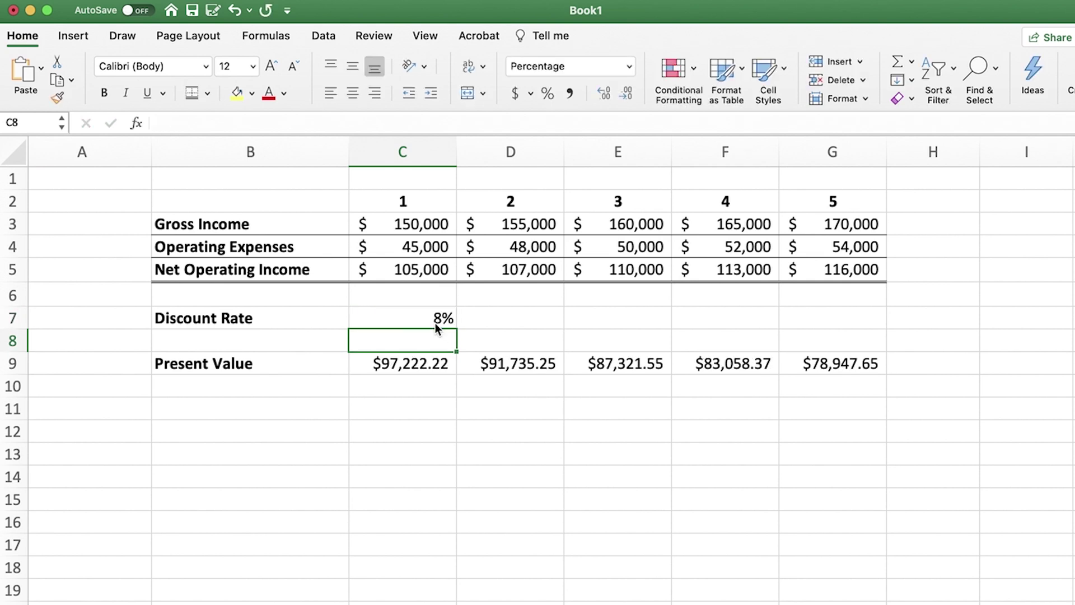
# Label cell B10 "Sum of Present Values" directly below the Present Value label
pyautogui.press('Down')
pyautogui.press('Left')
pyautogui.press('Down')
pyautogui.write('Sum ')
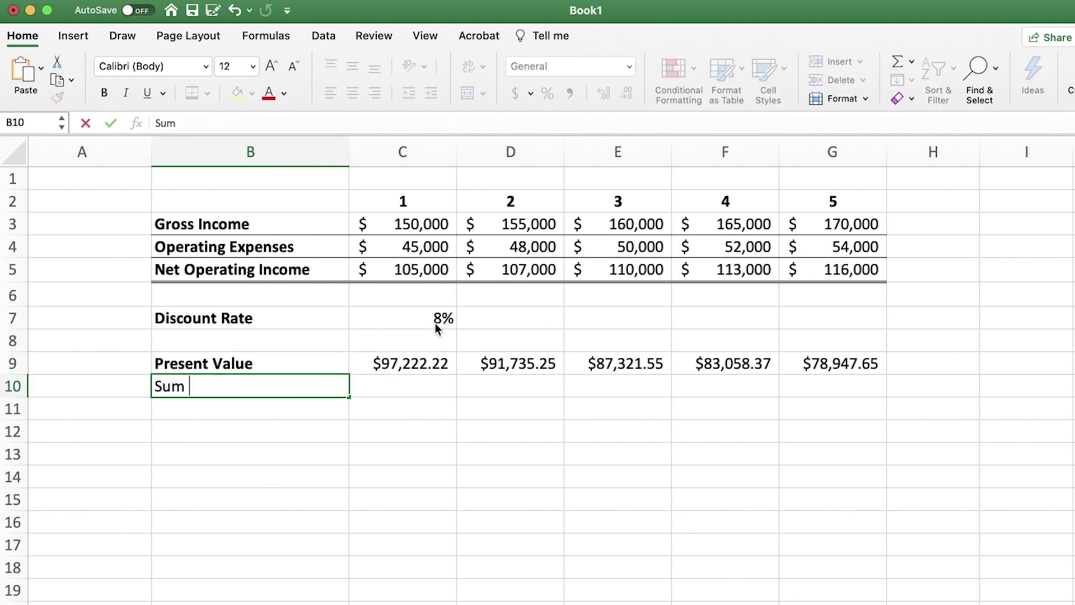
pyautogui.write('of Present V')
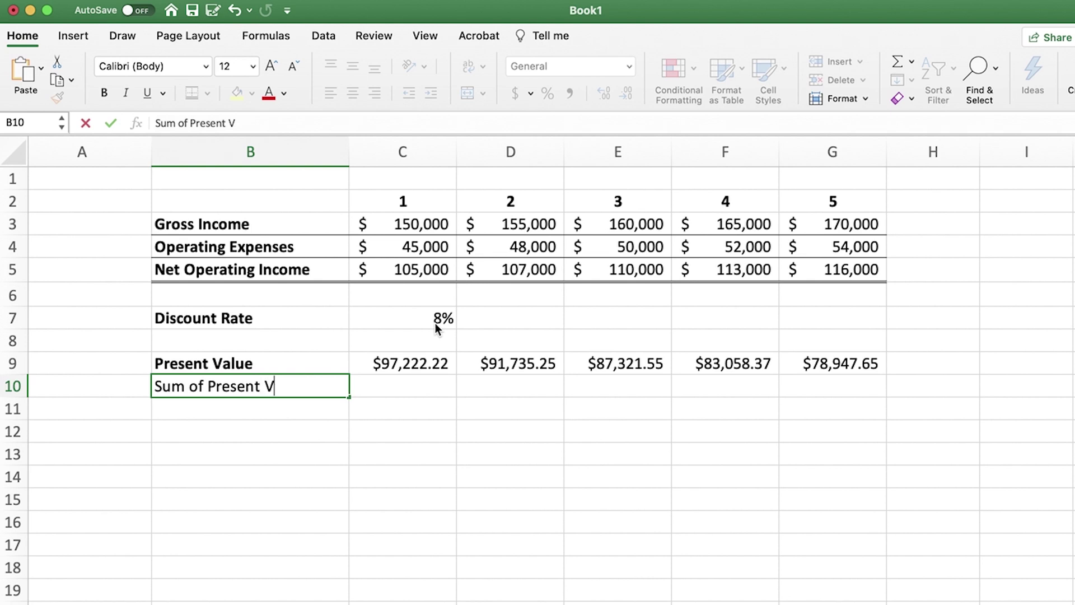
pyautogui.write('alues')
pyautogui.press('Tab')
# Total the five yearly present values in C10 with =SUM(C9:G9)
pyautogui.write('=sum(')
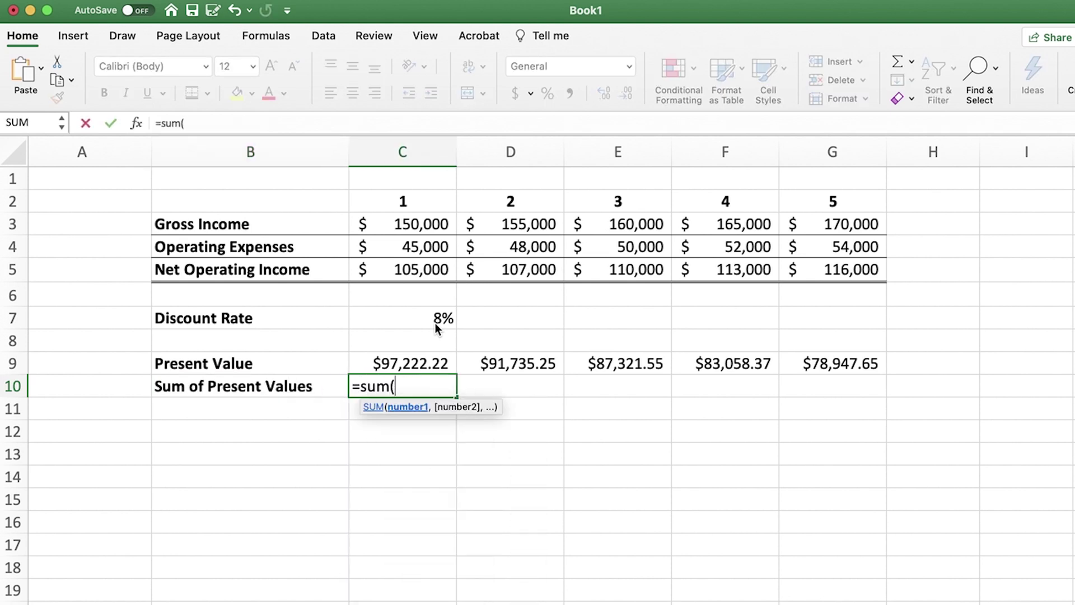
pyautogui.click(419, 365)
pyautogui.moveTo(419, 365); pyautogui.dragTo(857, 371)
pyautogui.moveTo(855, 372); pyautogui.dragTo(855, 371)
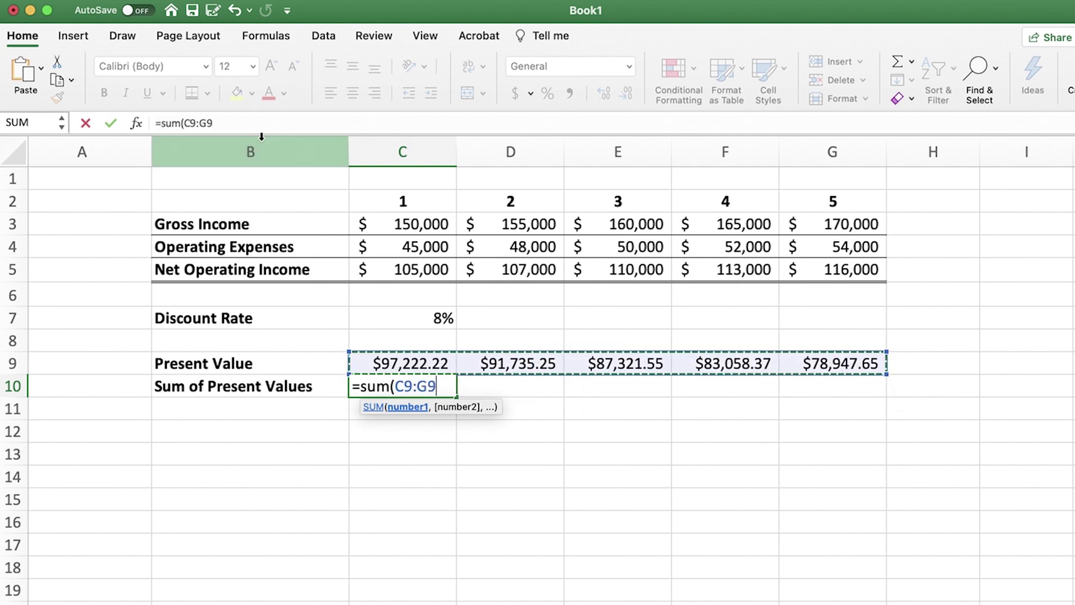
pyautogui.click(252, 124)
pyautogui.write(')')
pyautogui.press('Return')
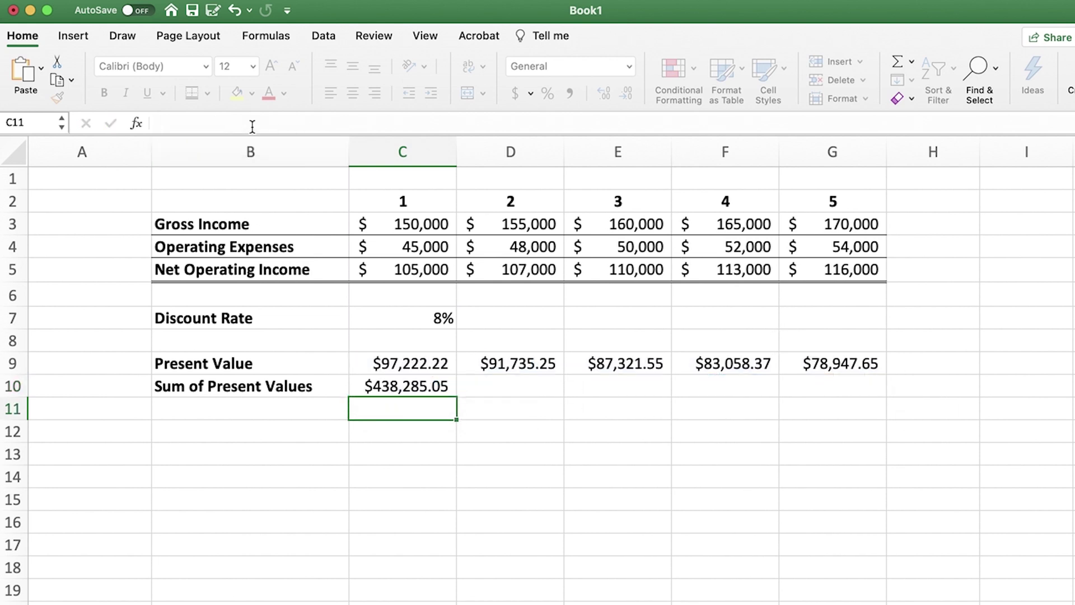
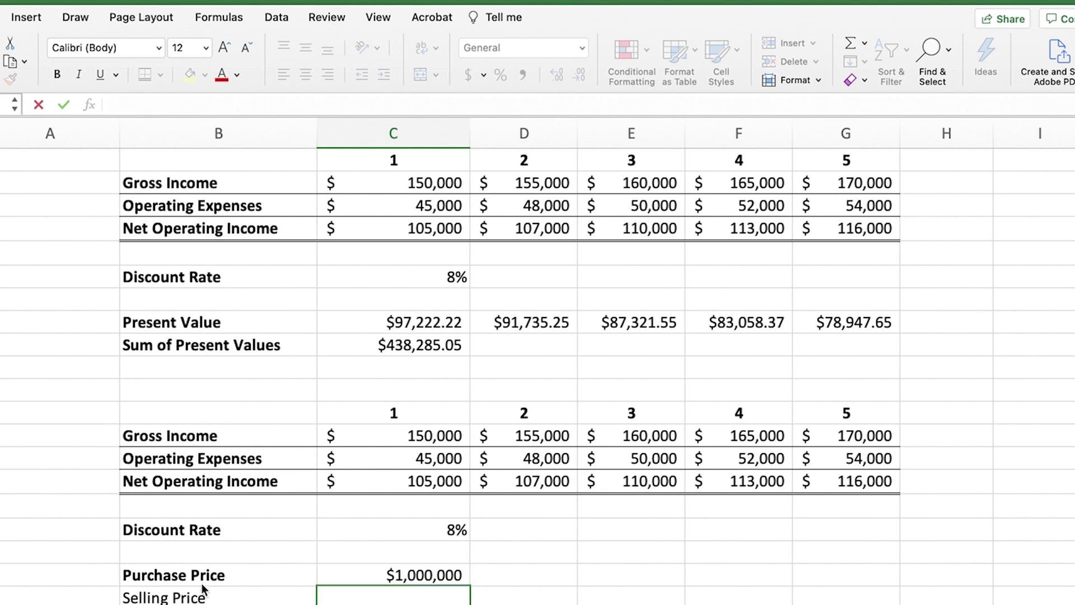
# Enter $1,100,000 as the selling price in column C of the second cash flow table
pyautogui.write('$1')
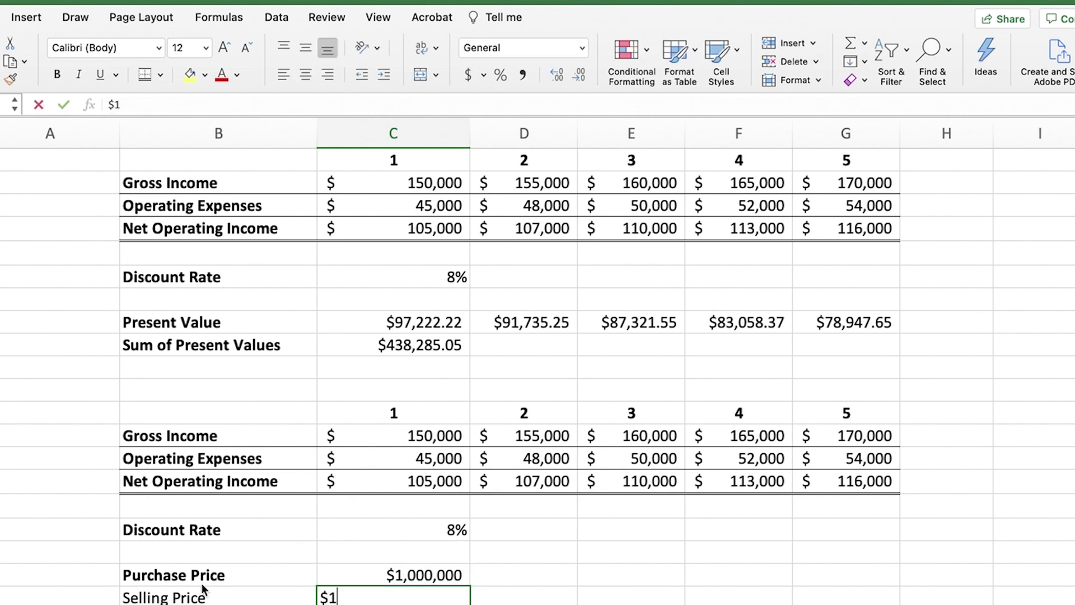
pyautogui.write(',100,000')
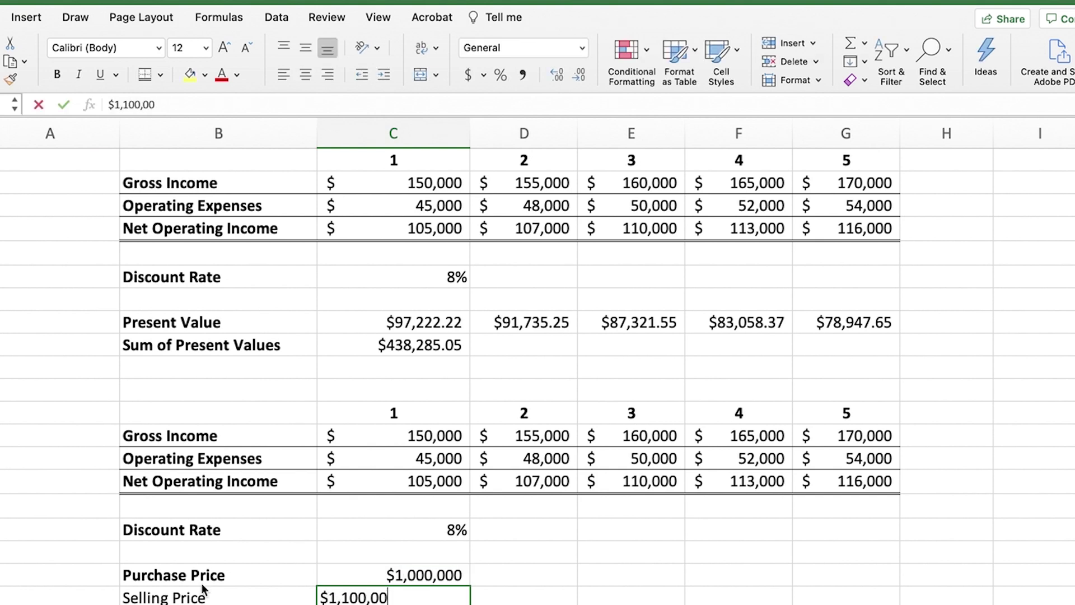
pyautogui.press('Return')
pyautogui.press('Up')
pyautogui.press('Up')
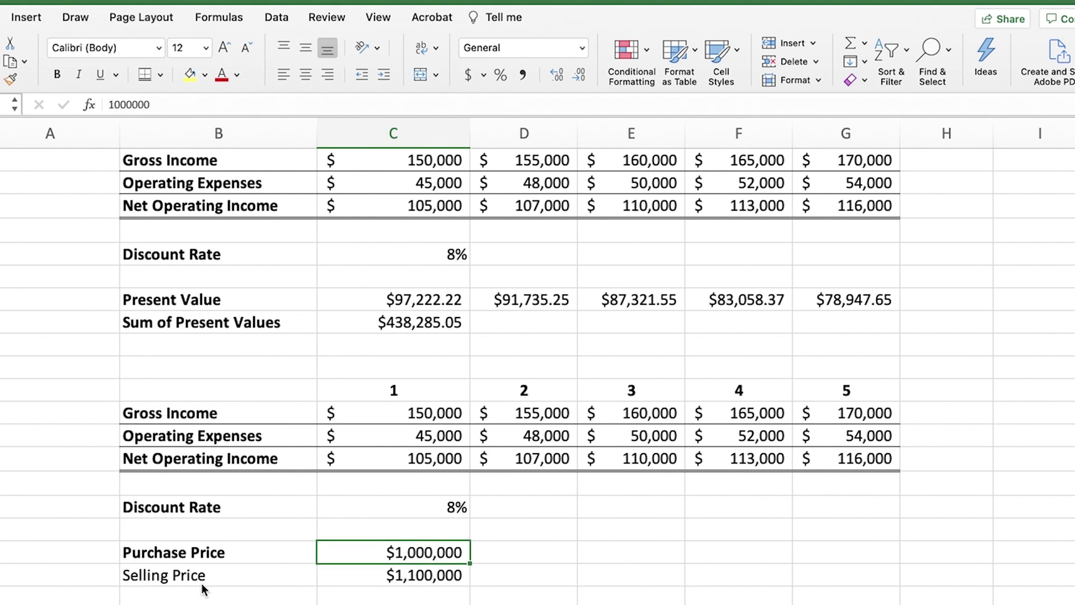
# Change the purchase price in C20 to a negative amount, -1000000
pyautogui.click(109, 105)
pyautogui.write('-')
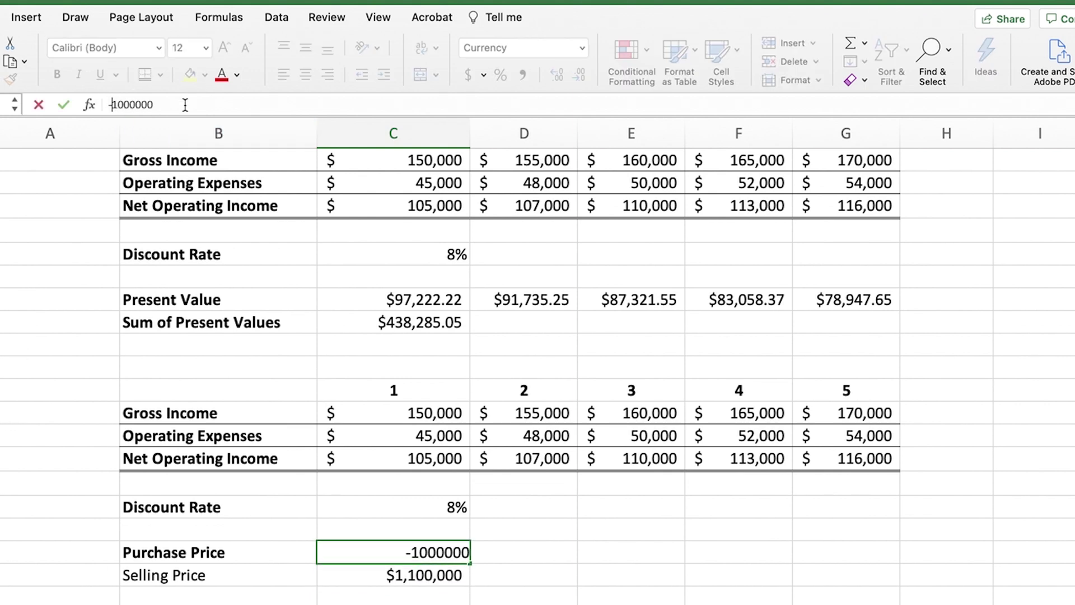
pyautogui.press('Return')
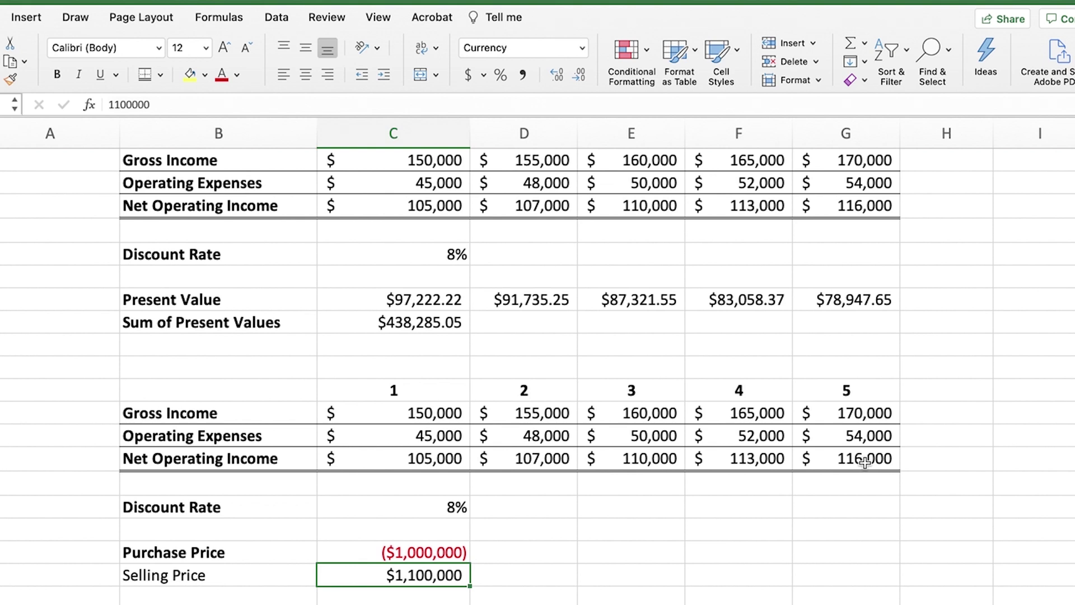
# Add the selling price to year 5's net operating income in the second table, making G16 =G14-G15+C21
pyautogui.click(865, 462)
pyautogui.click(213, 105)
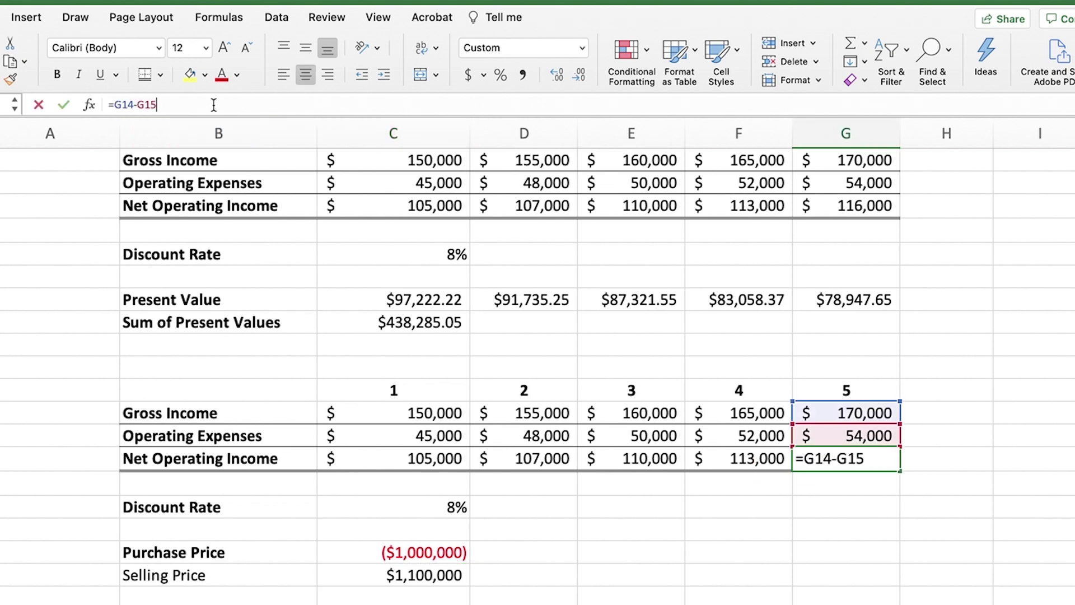
pyautogui.write('+')
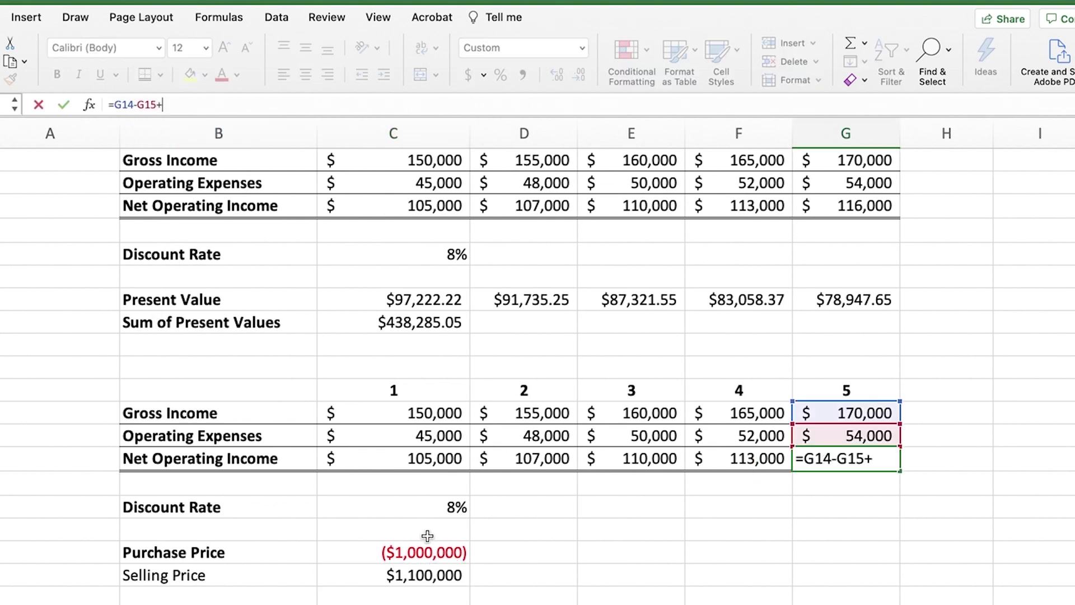
pyautogui.click(391, 577)
pyautogui.press('Return')
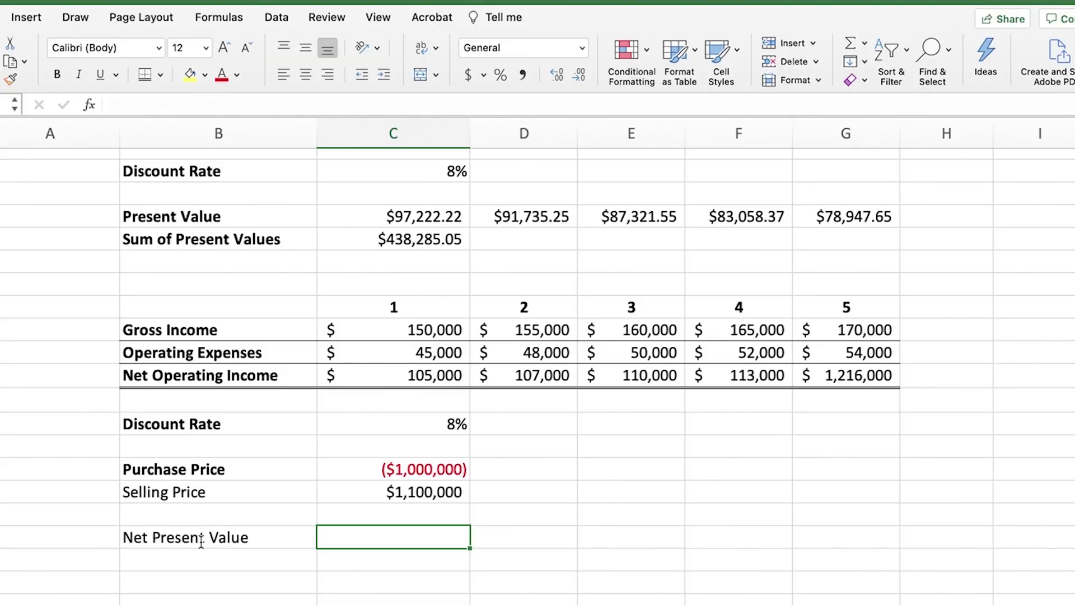
# Calculate the second table's net present value beside its label with =NPV(C18,C16:G16)+C20
pyautogui.write('=')
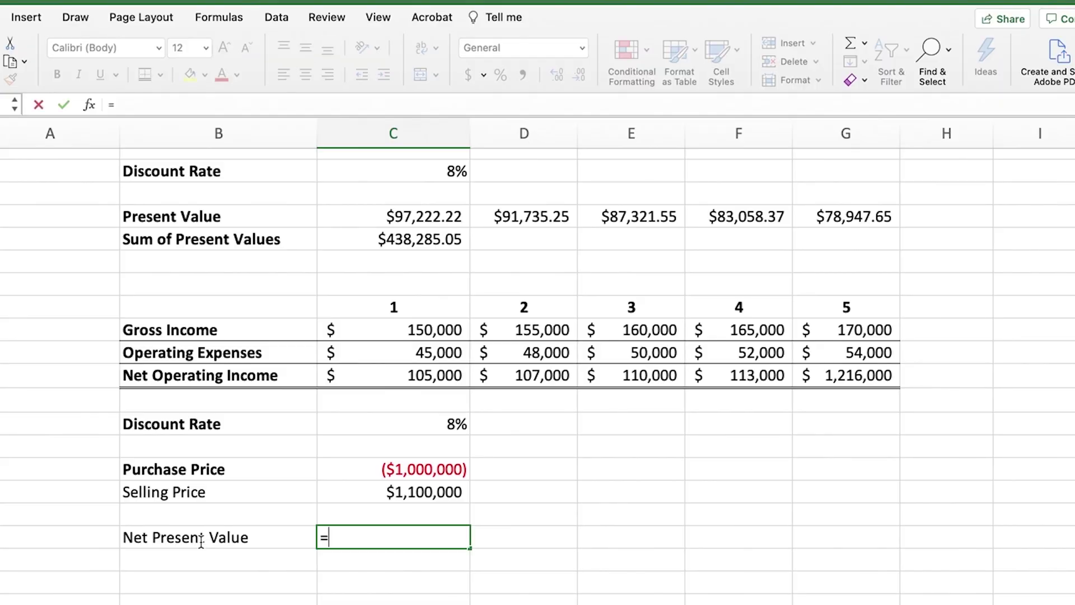
pyautogui.write('npv(')
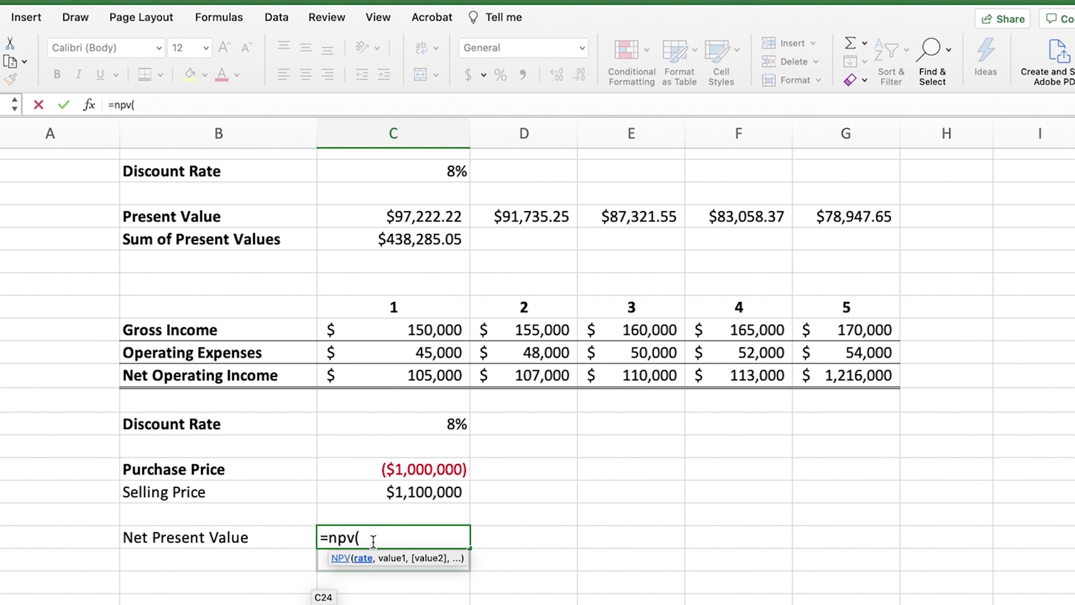
pyautogui.click(455, 427)
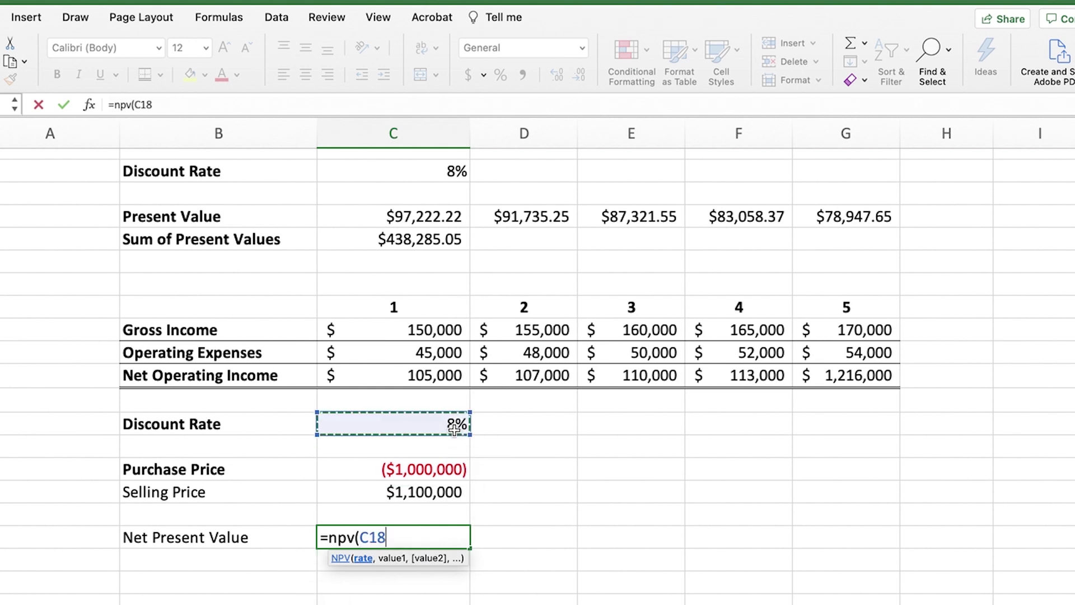
pyautogui.write(',')
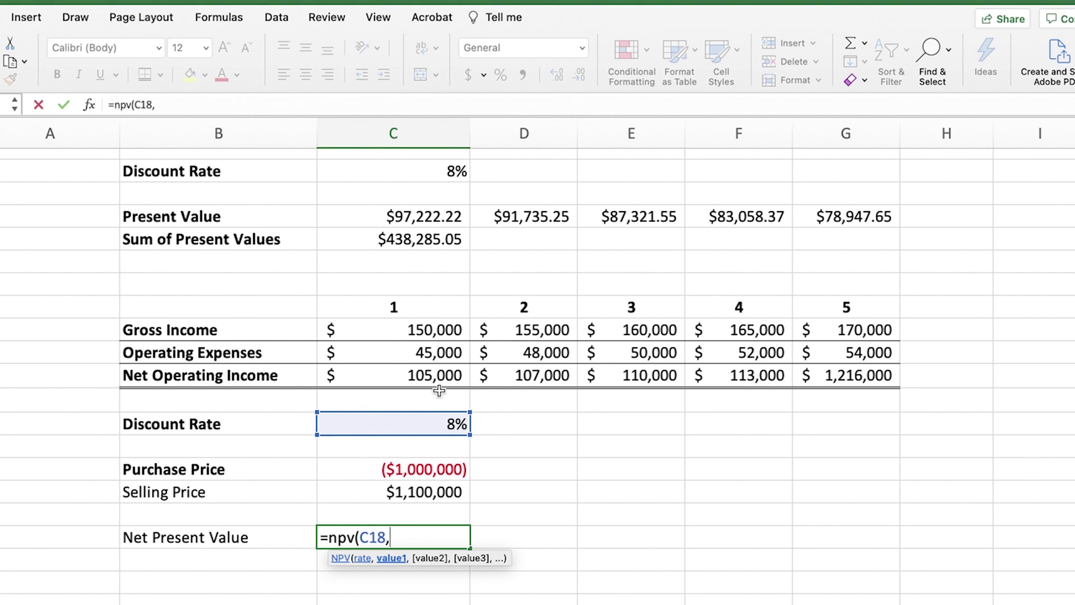
pyautogui.moveTo(423, 376); pyautogui.dragTo(857, 377)
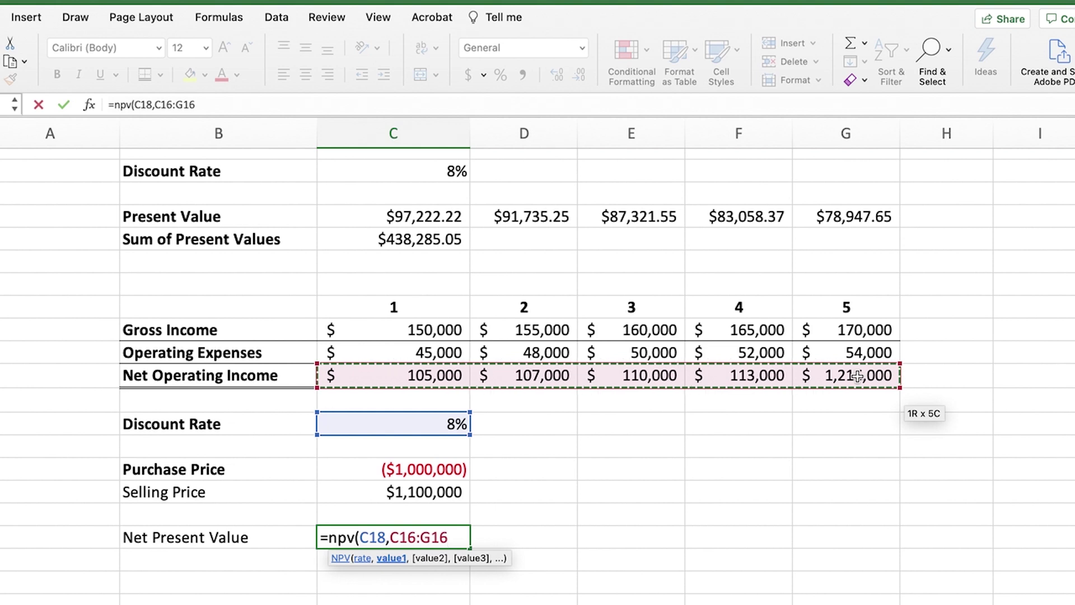
pyautogui.write(')+')
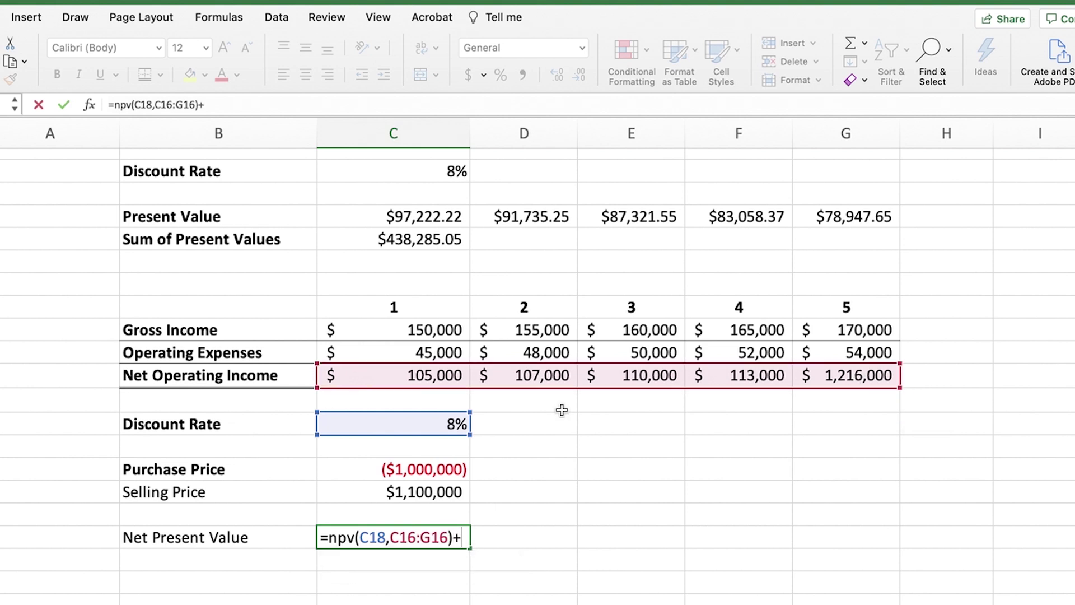
pyautogui.click(450, 455)
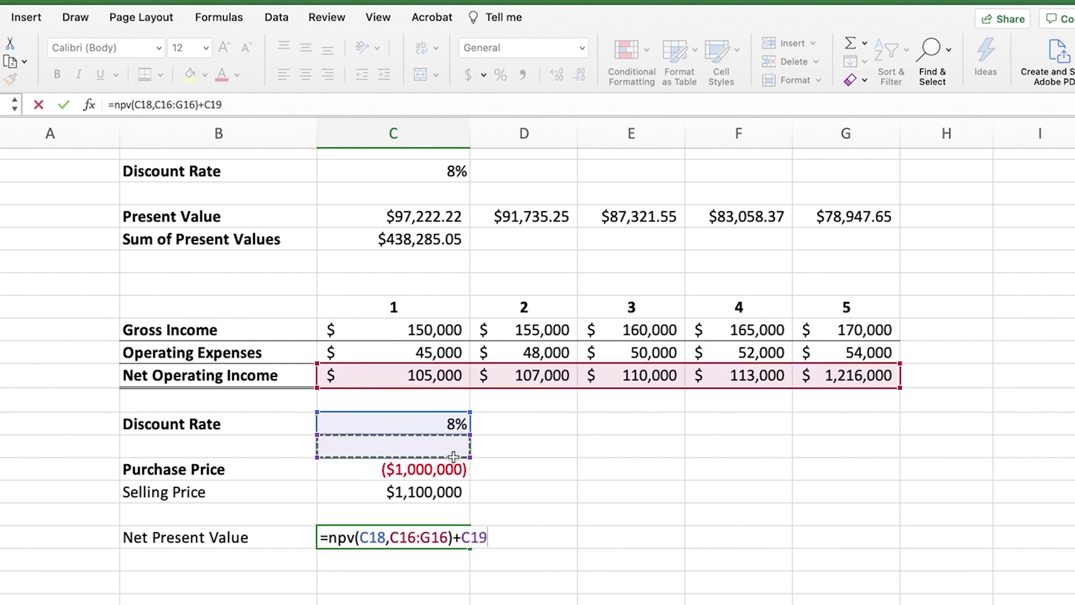
pyautogui.click(430, 464)
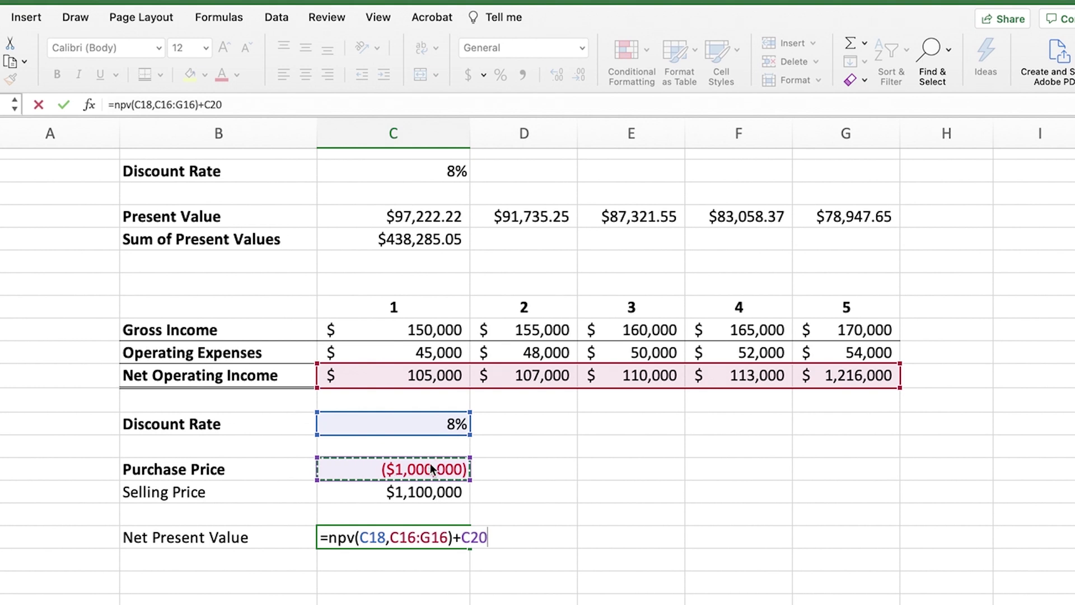
pyautogui.press('Return')
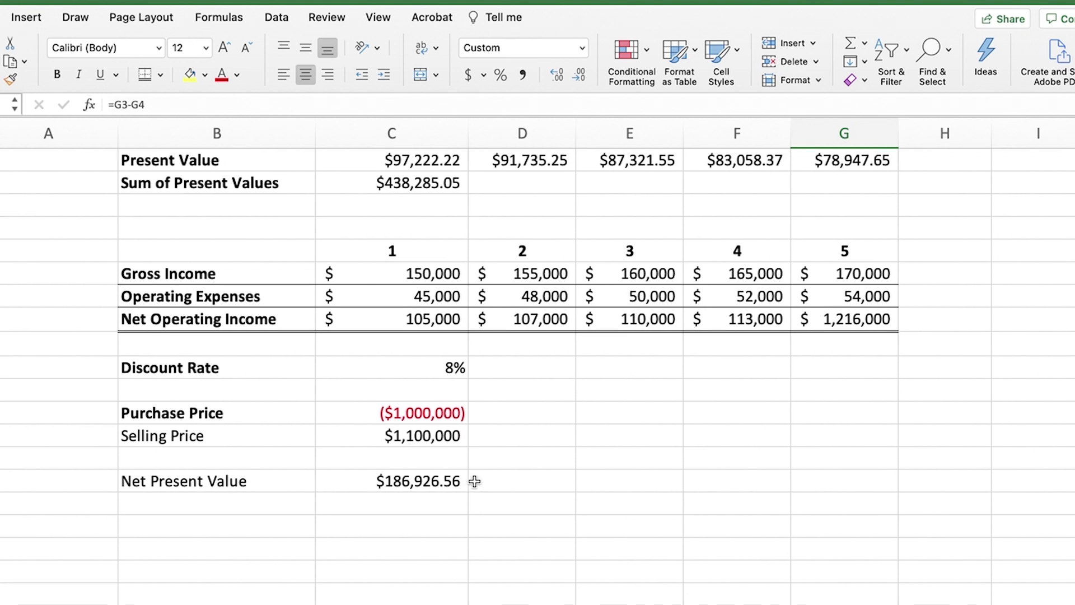
# Add the 1100000 selling price to year 5's net operating income in the first table, making G5 =G3-G4+1100000
pyautogui.scroll(2, 474, 481)
pyautogui.scroll(5, 474, 481)
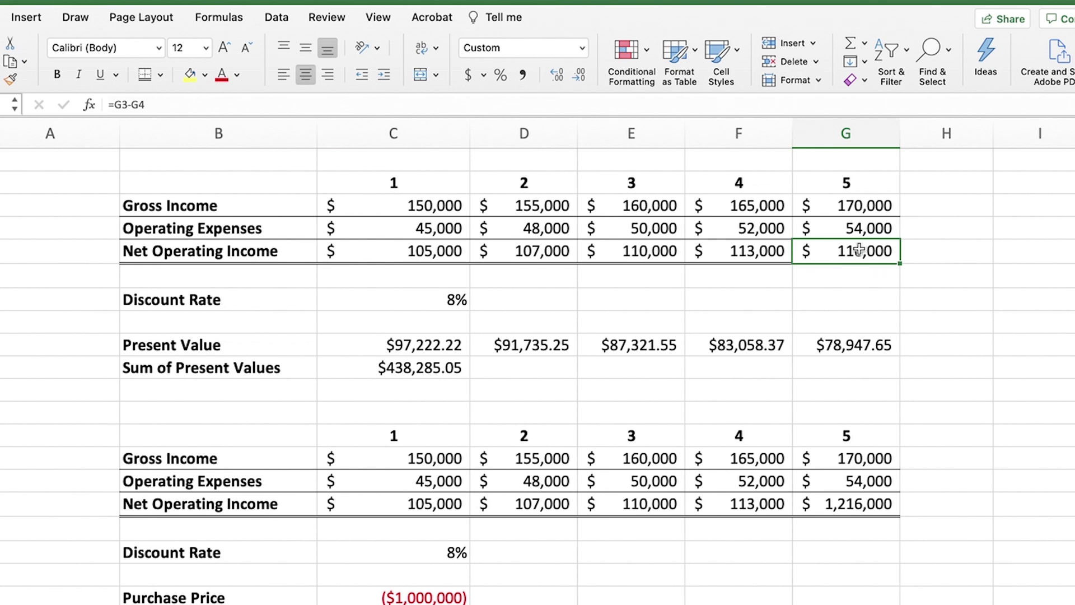
pyautogui.click(164, 98)
pyautogui.write('+1100000')
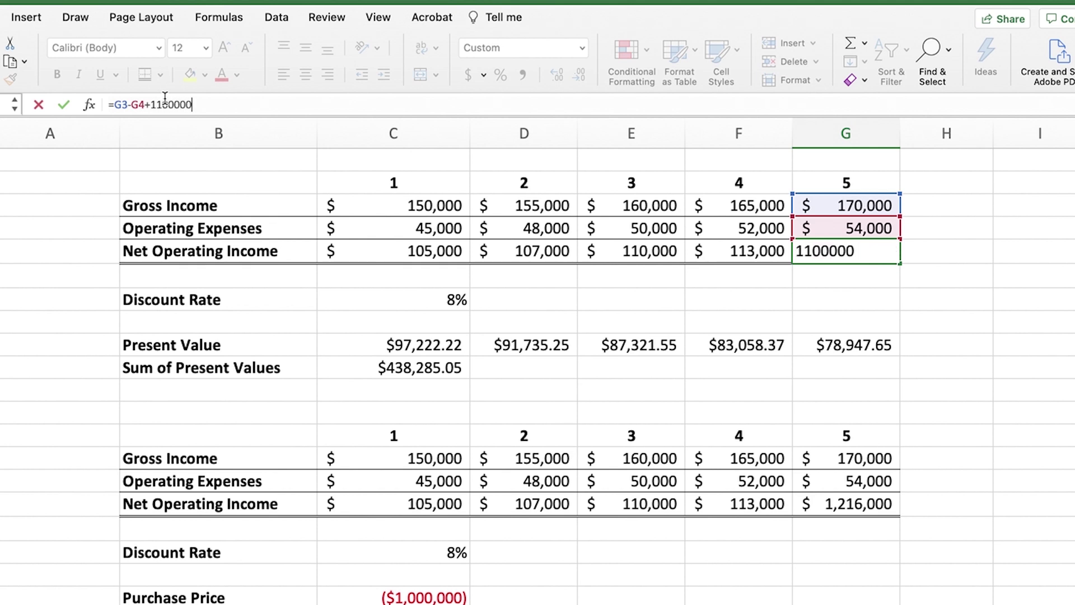
pyautogui.press('Return')
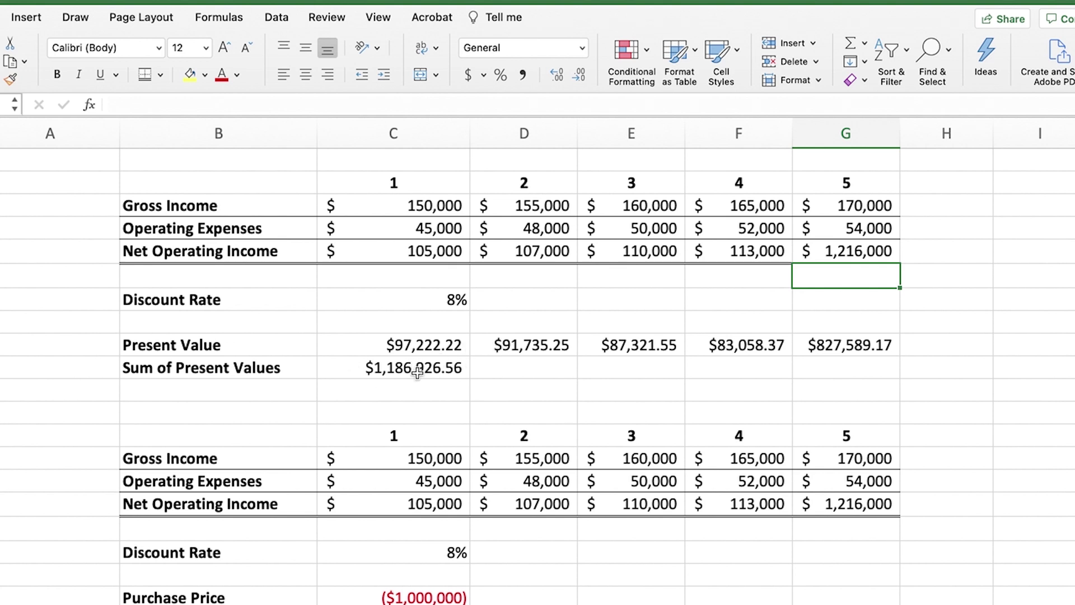
# Label cell B11 "Net Present Value" directly below the Sum of Present Values label
pyautogui.click(435, 367)
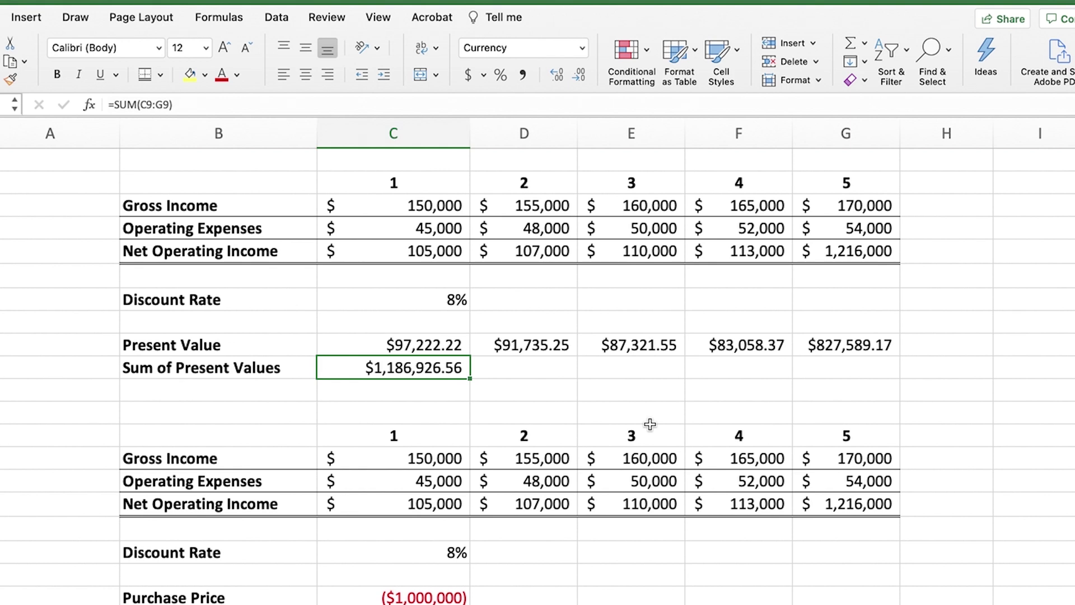
pyautogui.press('Down')
pyautogui.press('Left')
pyautogui.write('Net Present')
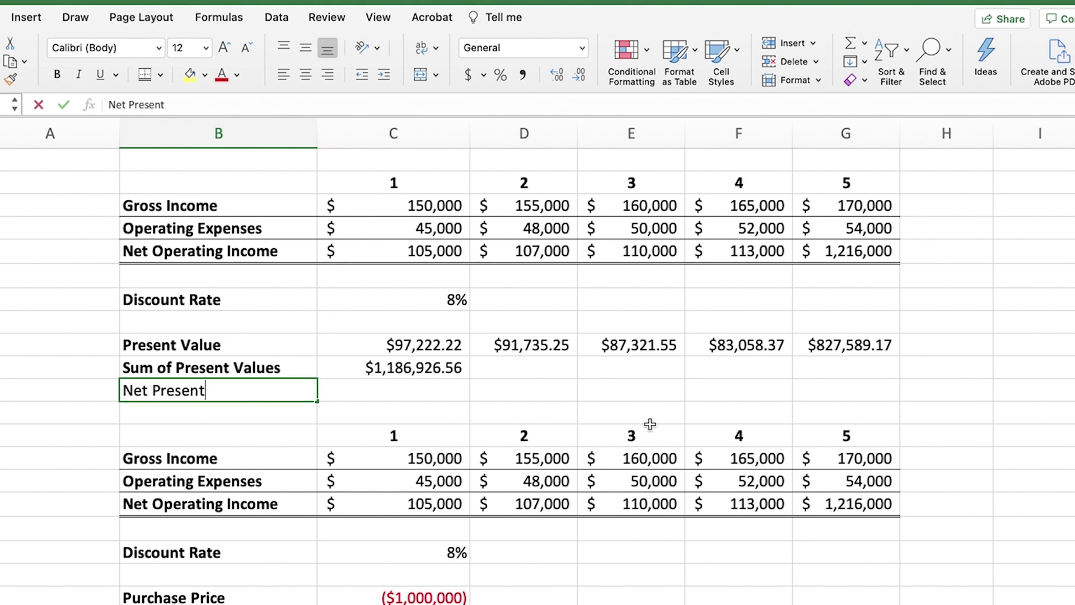
pyautogui.write(' Value')
pyautogui.press('Return')
pyautogui.press('Up')
pyautogui.press('Right')
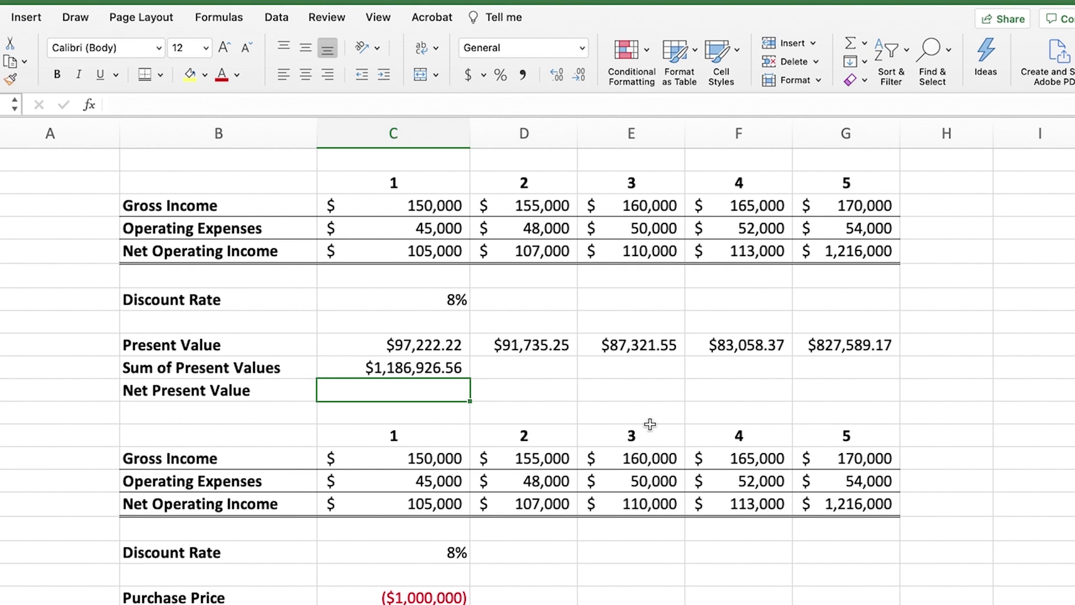
# Calculate the first table's net present value in C11 with =C10-1000000 and compare it with the second table's NPV result
pyautogui.write('=')
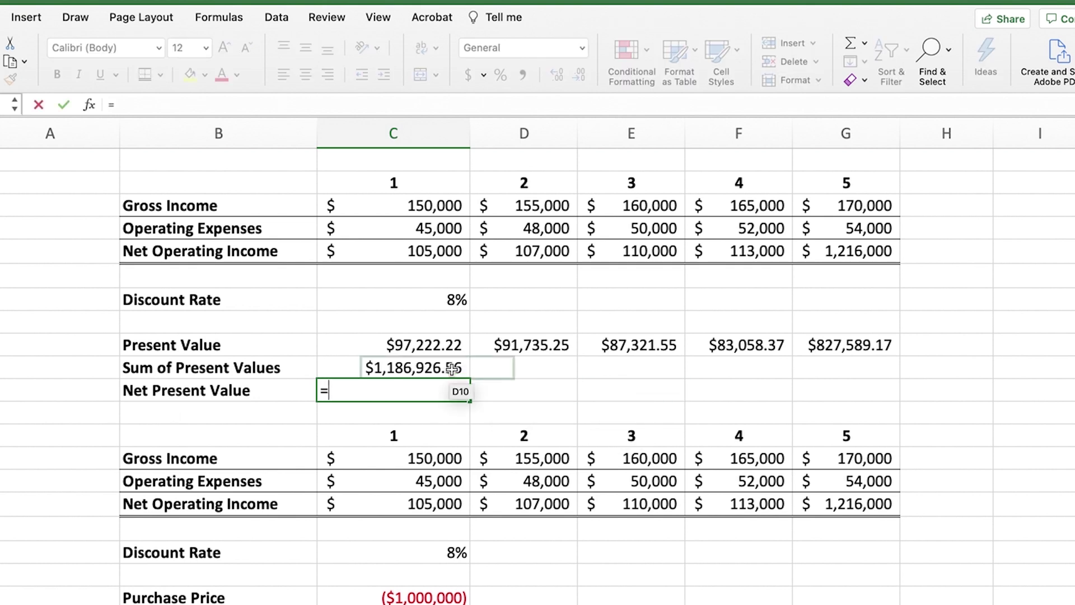
pyautogui.click(417, 370)
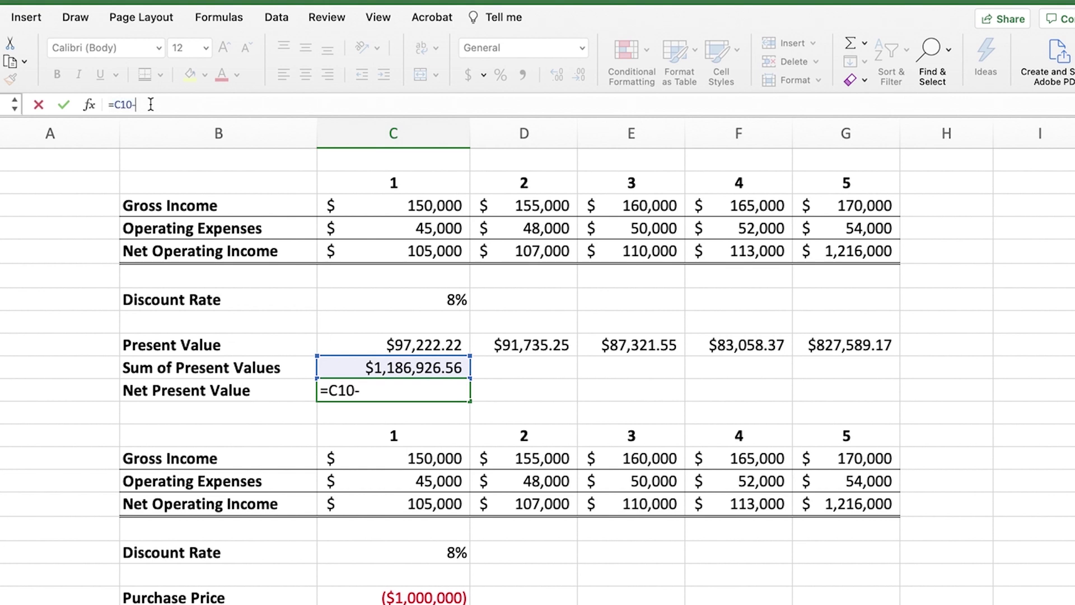
pyautogui.write('-1000000')
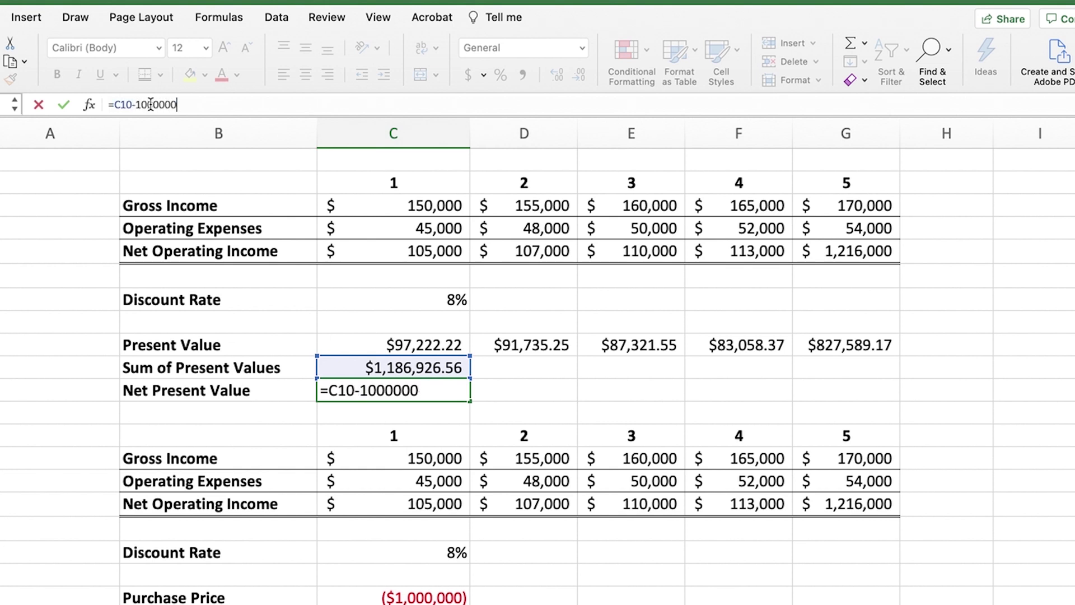
pyautogui.press('Return')
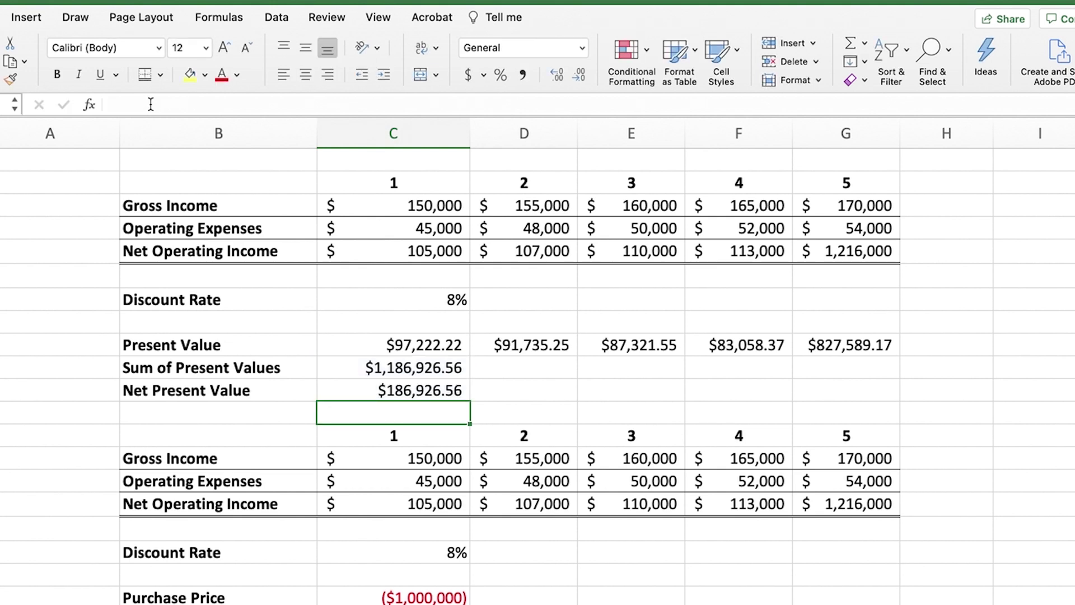
pyautogui.scroll(-3, 463, 483)
pyautogui.scroll(-1, 462, 483)
pyautogui.scroll(1, 456, 486)
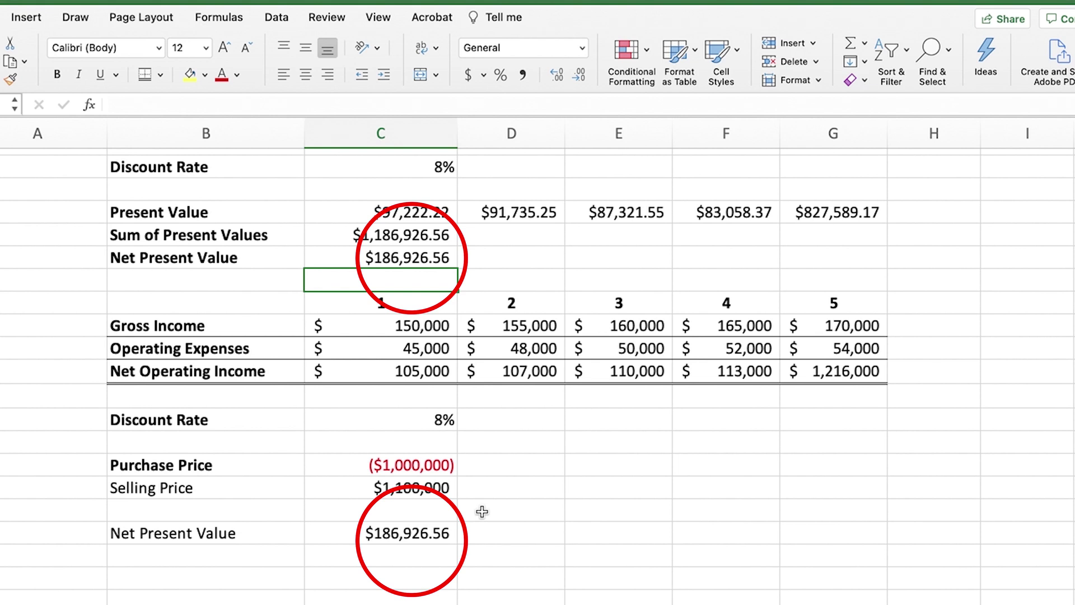